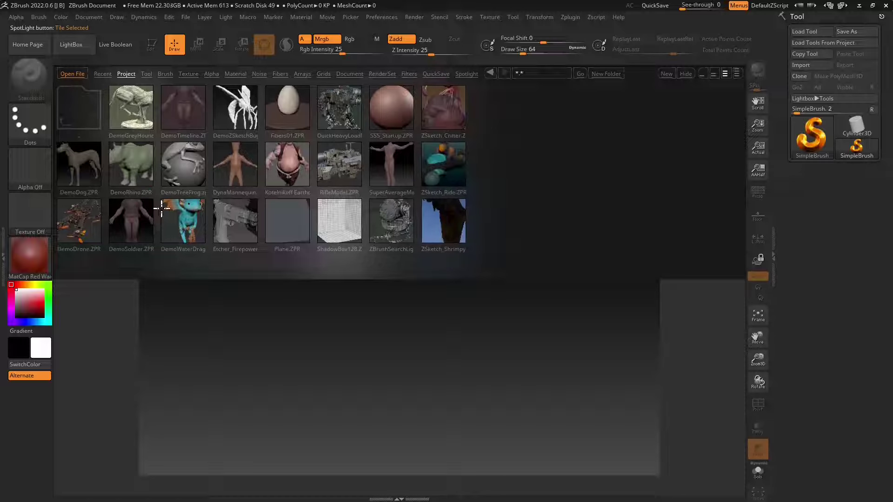
Open the Female Cyborg project from the recent files
{"action": "left_click", "coordinate": [102, 74]}
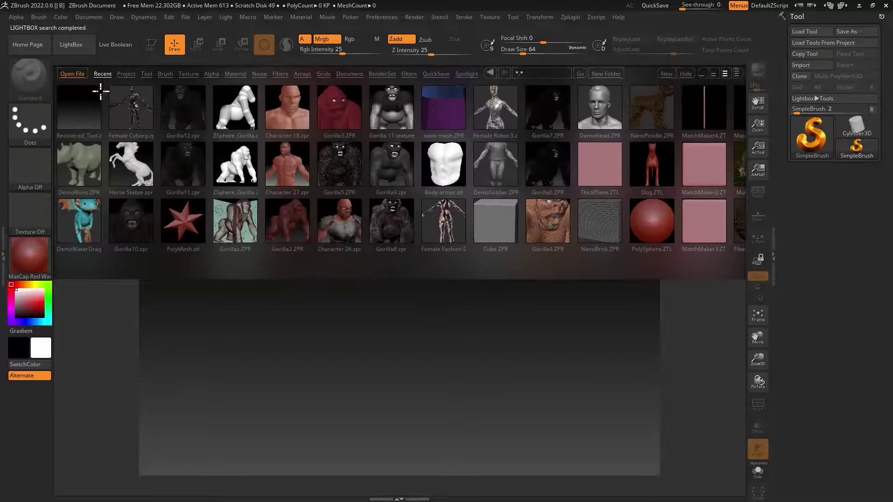
{"action": "double_click", "coordinate": [131, 108]}
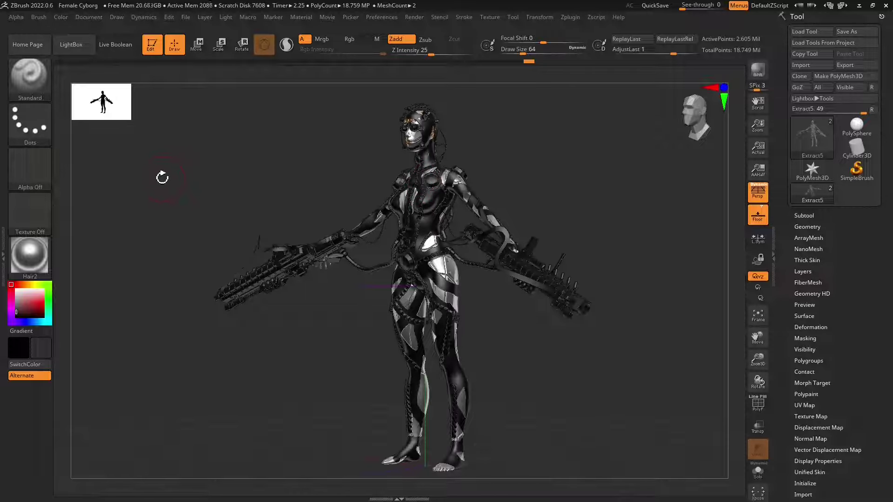
Expand the side tray that holds the Brush palette and collapse that palette
{"action": "left_click", "coordinate": [21, 260]}
{"action": "left_click", "coordinate": [4, 257]}
{"action": "double_click", "coordinate": [5, 254]}
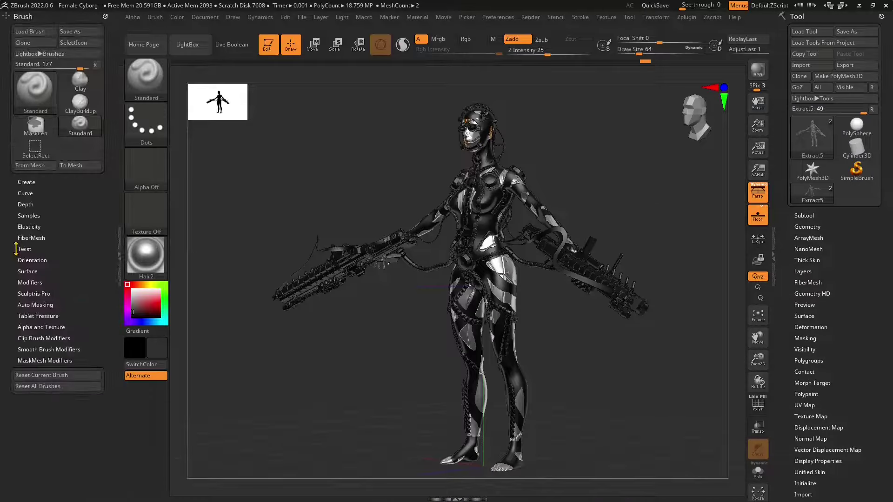
{"action": "left_click", "coordinate": [39, 16]}
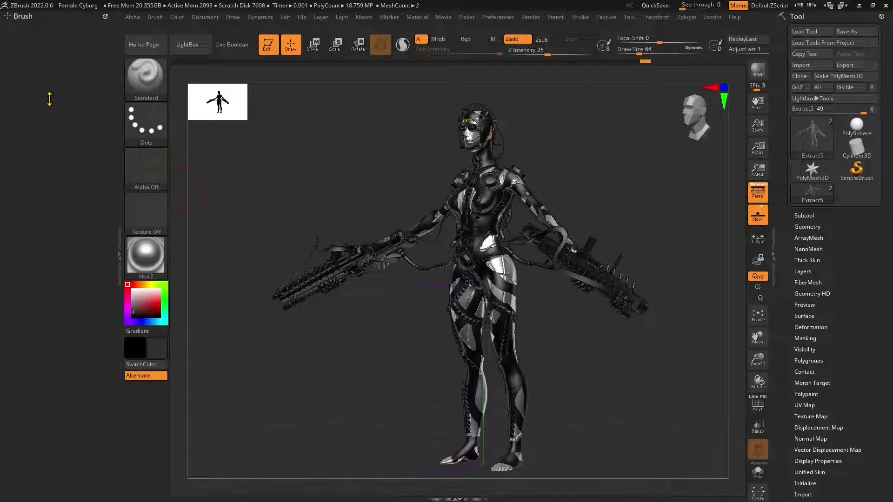
{"action": "left_click", "coordinate": [23, 23]}
{"action": "left_click", "coordinate": [23, 23]}
Dock the Light, Render and Material palettes in the same tray as the Brush palette
{"action": "left_click", "coordinate": [339, 19]}
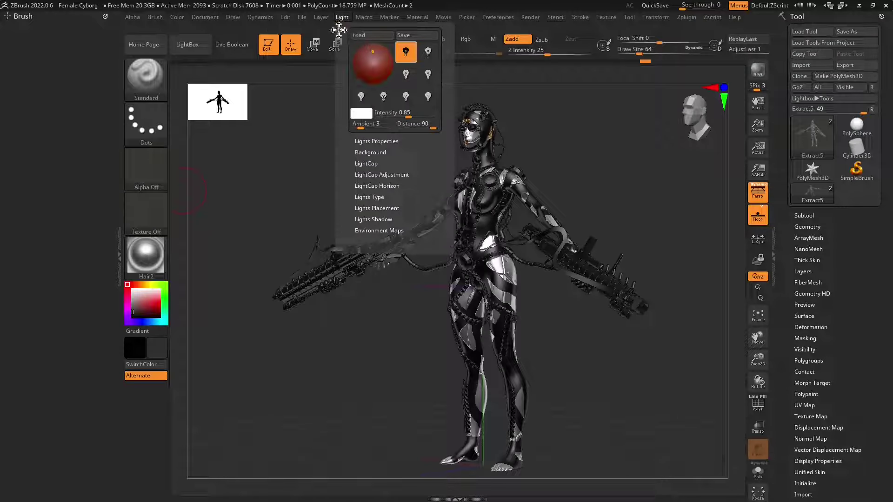
{"action": "left_click_drag", "start_coordinate": [342, 30], "coordinate": [100, 43]}
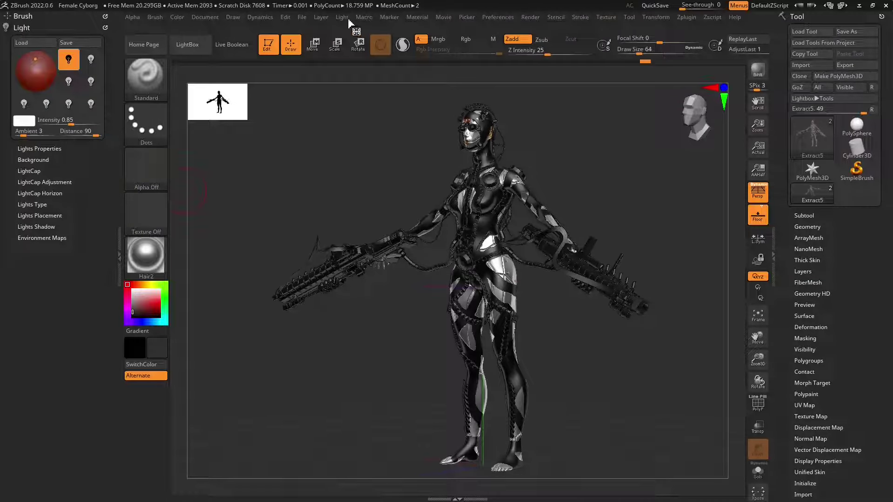
{"action": "left_click", "coordinate": [530, 18]}
{"action": "left_click_drag", "start_coordinate": [525, 29], "coordinate": [77, 272]}
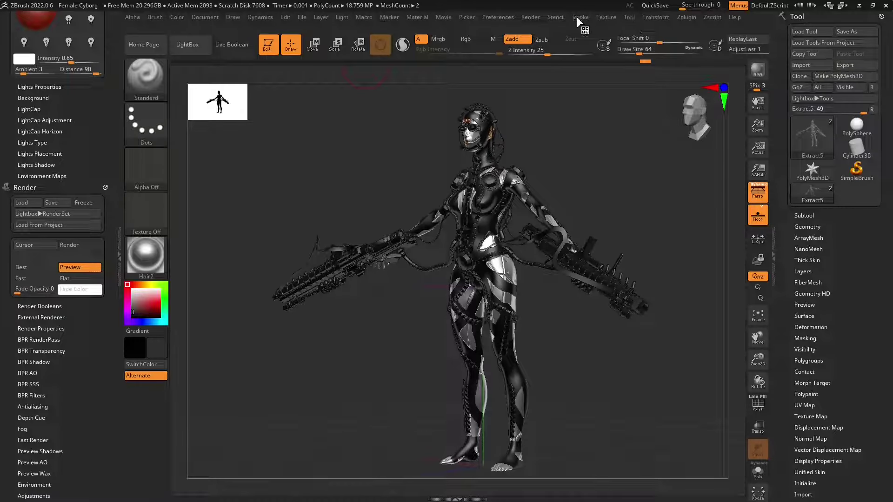
{"action": "left_click", "coordinate": [416, 17]}
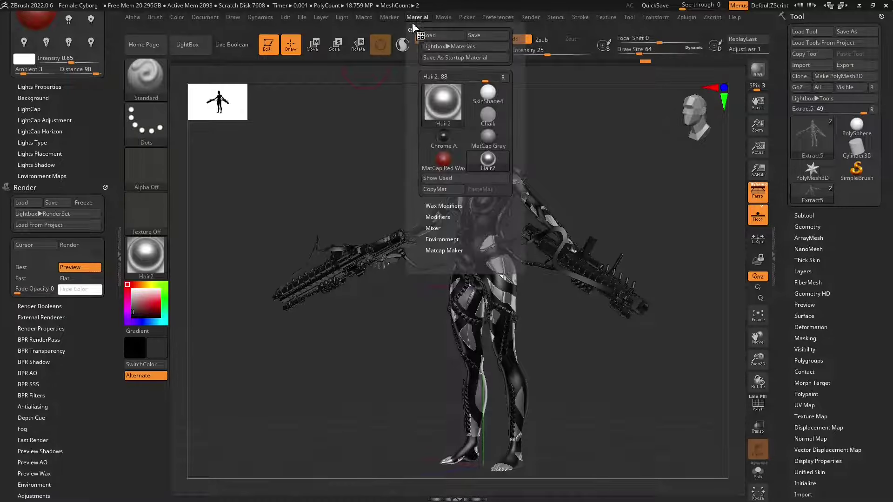
{"action": "mouse_move", "coordinate": [412, 29]}
{"action": "left_mouse_down"}
{"action": "mouse_move", "coordinate": [95, 299]}
{"action": "mouse_move", "coordinate": [40, 186]}
{"action": "mouse_move", "coordinate": [25, 115]}
{"action": "mouse_move", "coordinate": [29, 23]}
{"action": "left_mouse_up"}
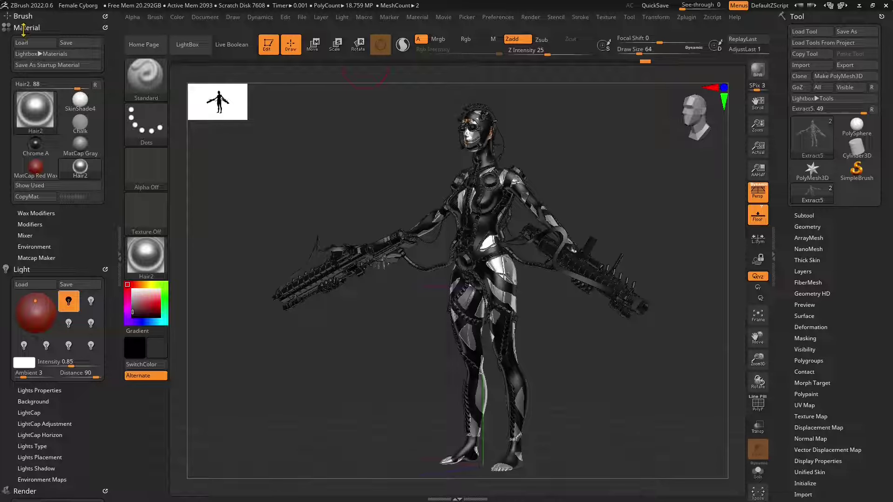
Collapse the docked Material, Light and Render palettes to their title lines
{"action": "left_click", "coordinate": [24, 29]}
{"action": "left_click", "coordinate": [146, 256]}
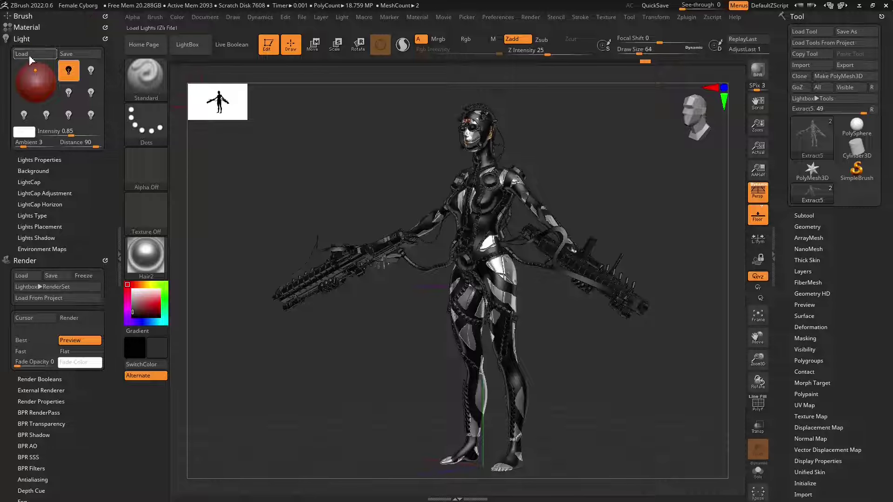
{"action": "left_click", "coordinate": [19, 39]}
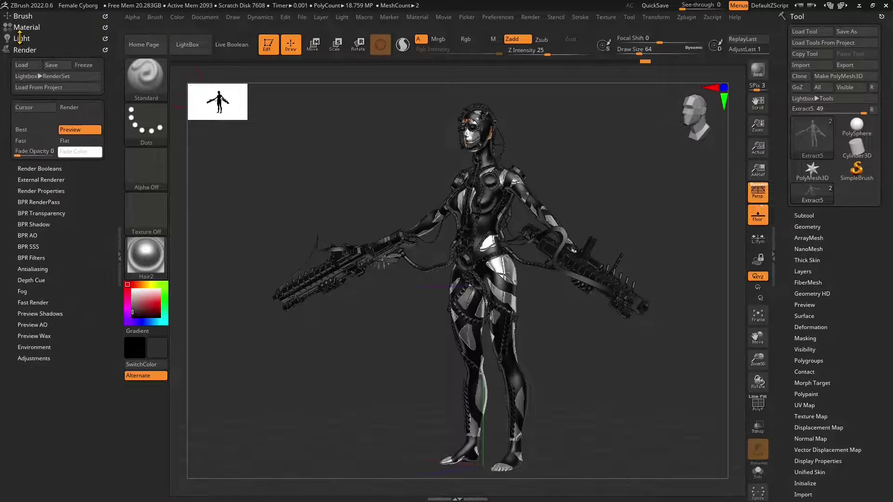
{"action": "left_click", "coordinate": [19, 38]}
{"action": "left_click", "coordinate": [21, 39]}
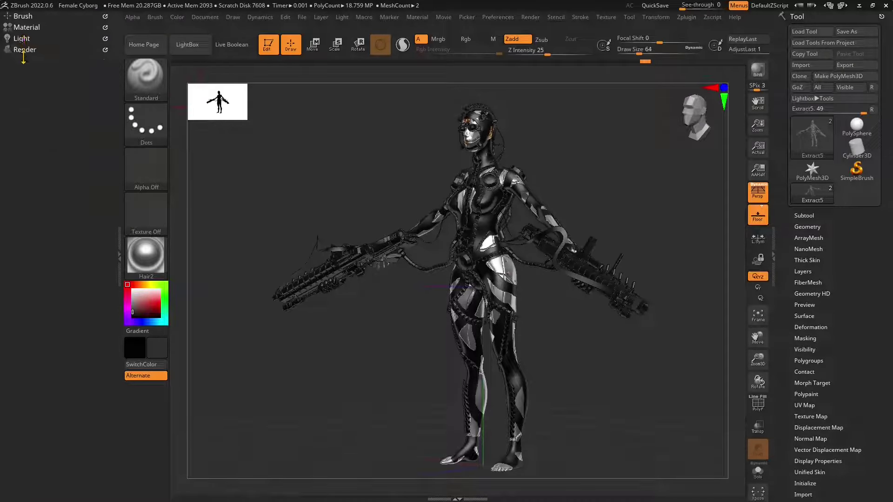
Expand the docked Material palette and examine the Hair2 material used on the cyborg
{"action": "left_click", "coordinate": [27, 28]}
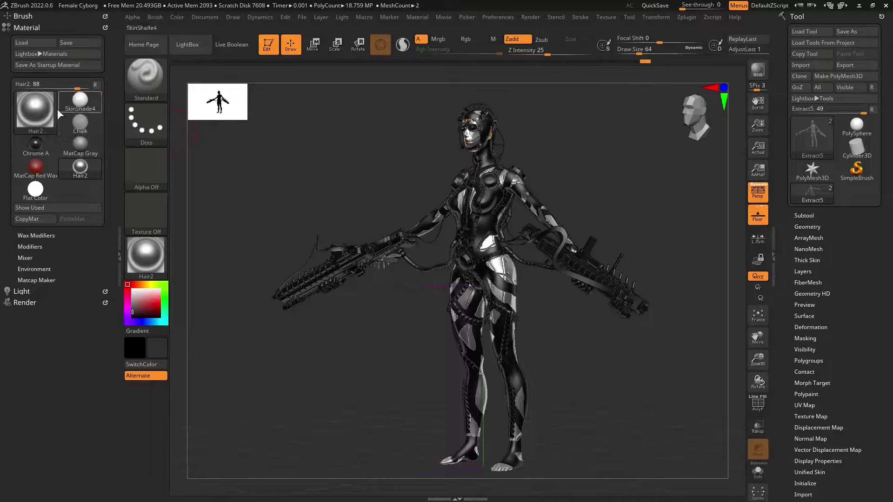
{"action": "left_click_drag", "start_coordinate": [55, 111], "coordinate": [474, 138]}
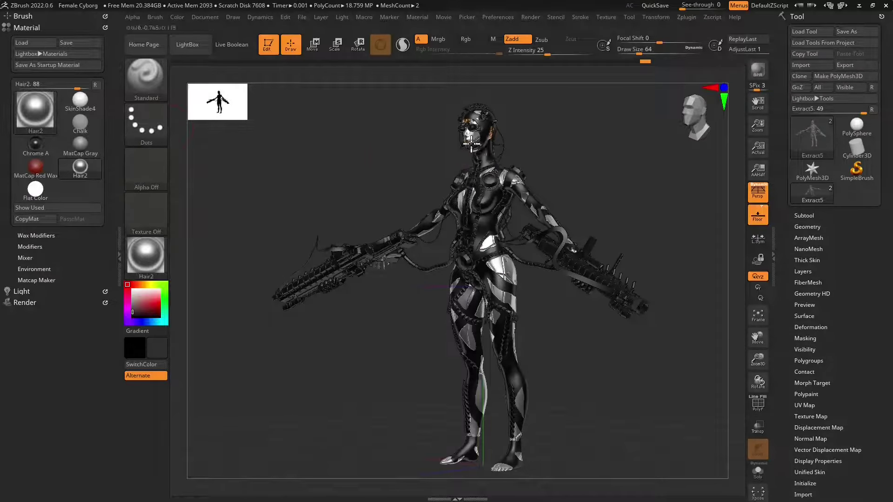
{"action": "left_click", "coordinate": [146, 256]}
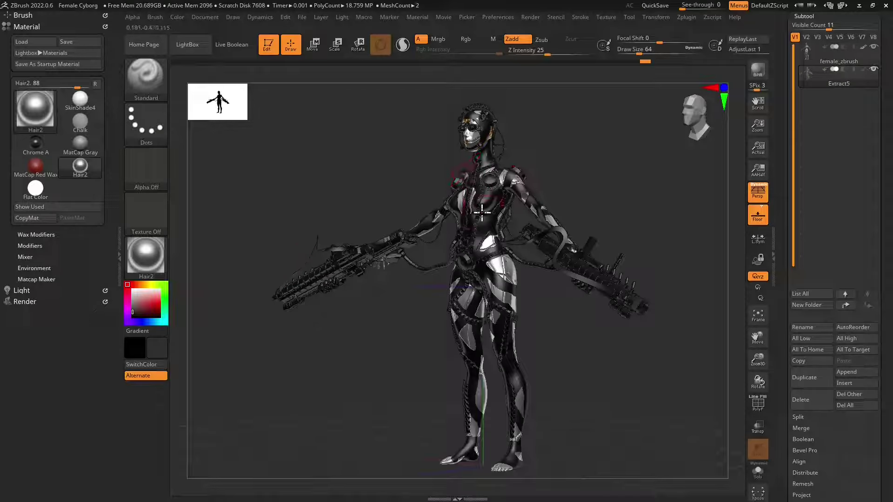
{"action": "left_click_drag", "start_coordinate": [164, 254], "coordinate": [487, 206]}
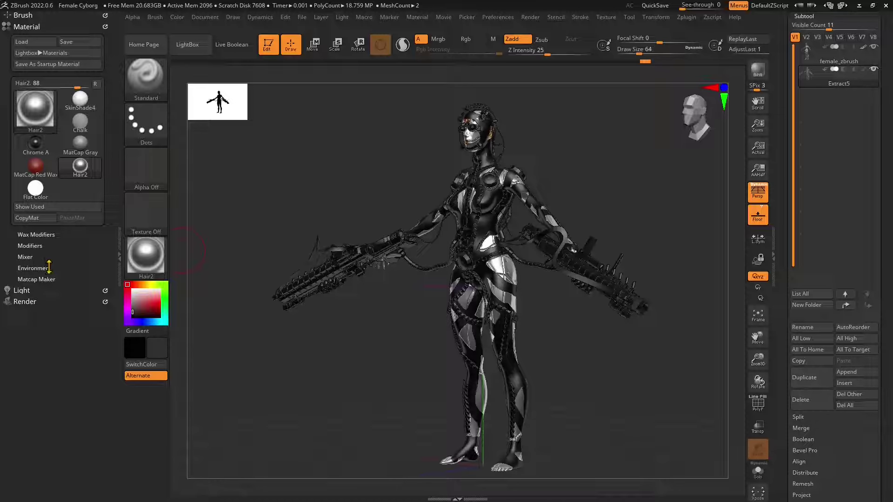
Collapse the Material palette, expand the docked Light palette and switch off the first light
{"action": "left_click", "coordinate": [24, 26]}
{"action": "left_click", "coordinate": [23, 38]}
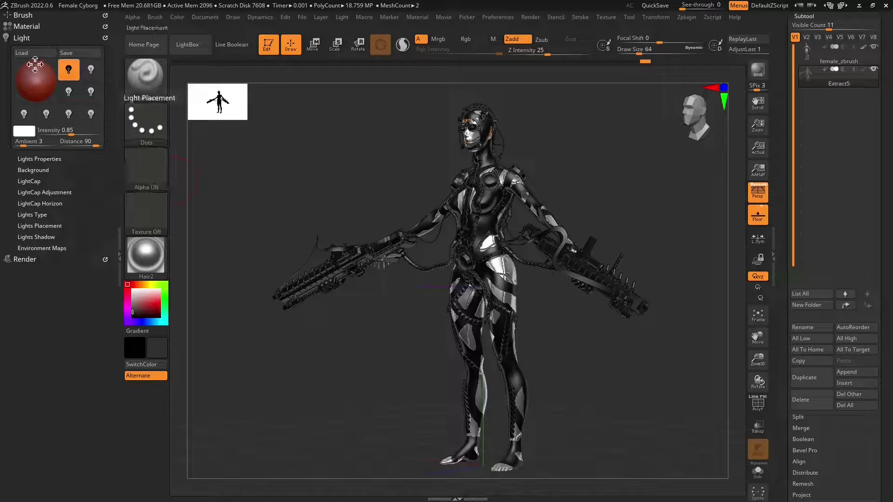
{"action": "left_click", "coordinate": [70, 72]}
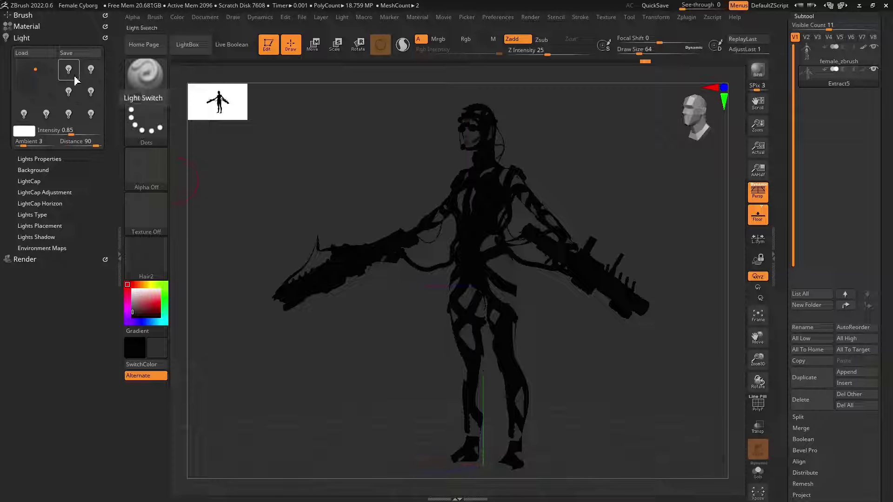
{"action": "left_click", "coordinate": [73, 72]}
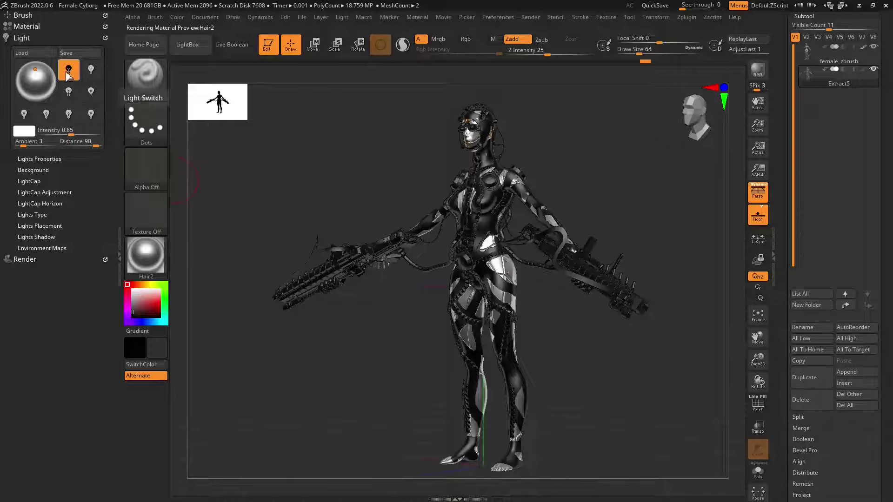
{"action": "left_click", "coordinate": [68, 73]}
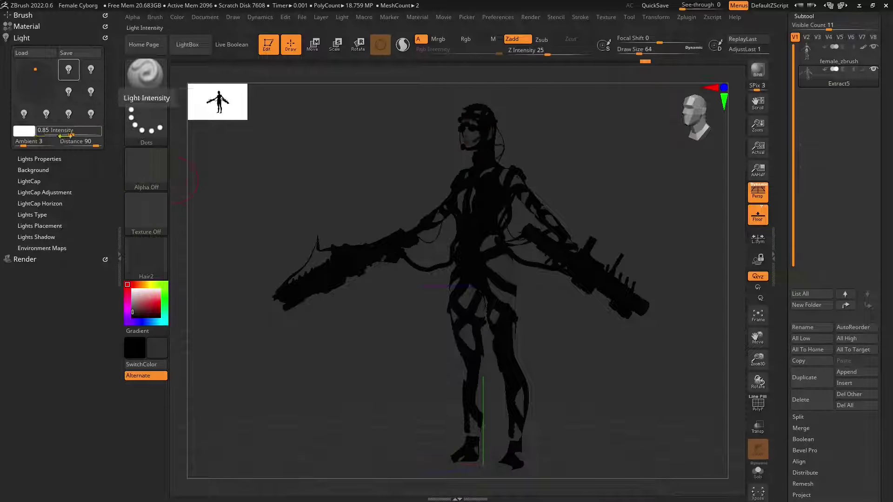
Set the light Ambient to 10 and Distance to 26, and make a BPR render of the cyborg
{"action": "left_click_drag", "start_coordinate": [26, 146], "coordinate": [18, 146]}
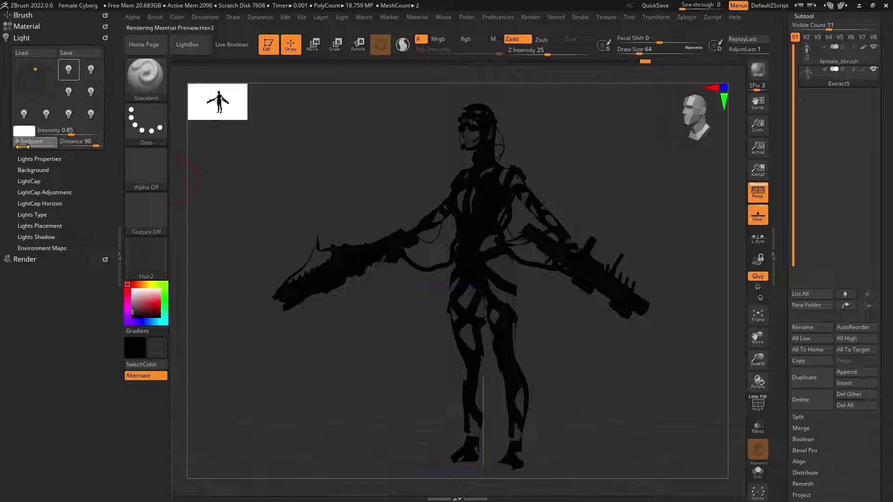
{"action": "left_click_drag", "start_coordinate": [93, 146], "coordinate": [77, 146]}
{"action": "mouse_move", "coordinate": [17, 145]}
{"action": "left_mouse_down"}
{"action": "mouse_move", "coordinate": [80, 147]}
{"action": "mouse_move", "coordinate": [29, 146]}
{"action": "left_mouse_up"}
{"action": "left_click", "coordinate": [78, 147]}
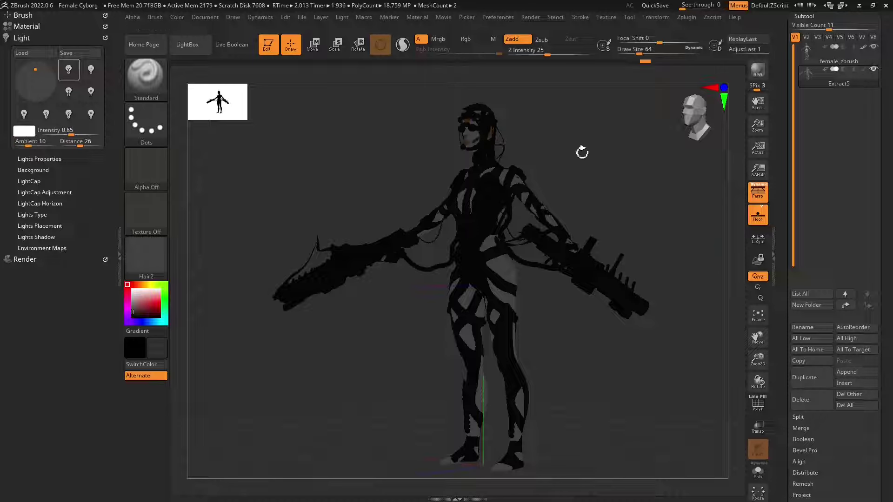
{"action": "left_click", "coordinate": [755, 76]}
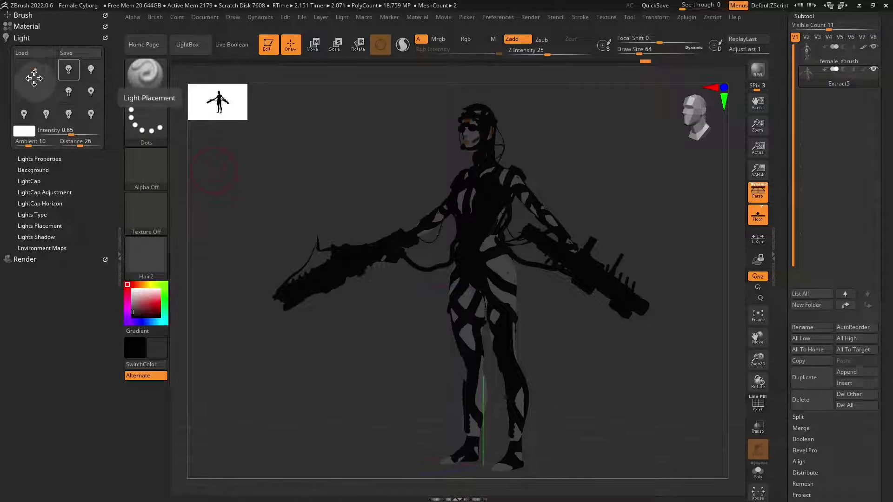
Switch on the first and second lights and set Ambient to 3
{"action": "left_click", "coordinate": [68, 70]}
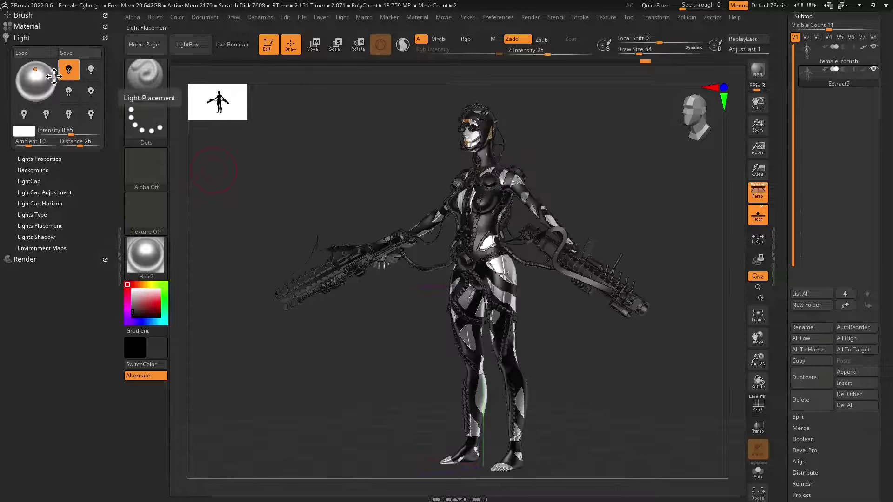
{"action": "left_click", "coordinate": [91, 72]}
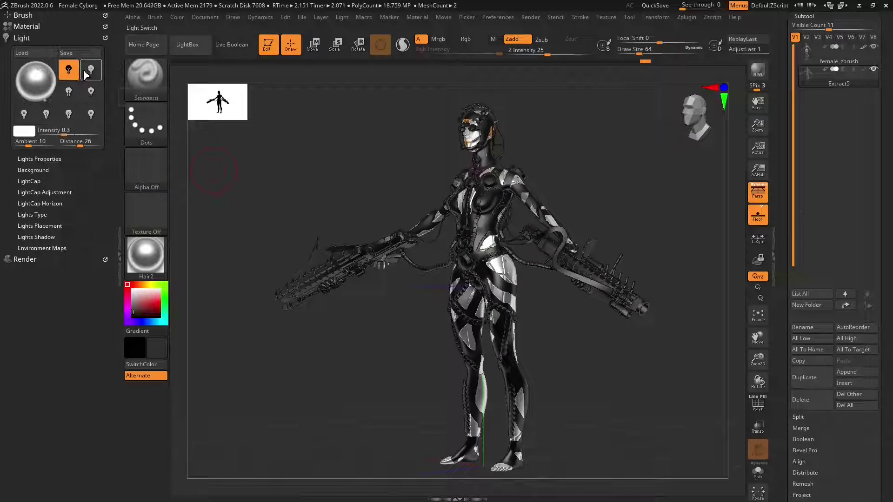
{"action": "left_click", "coordinate": [92, 76]}
{"action": "left_click", "coordinate": [68, 92]}
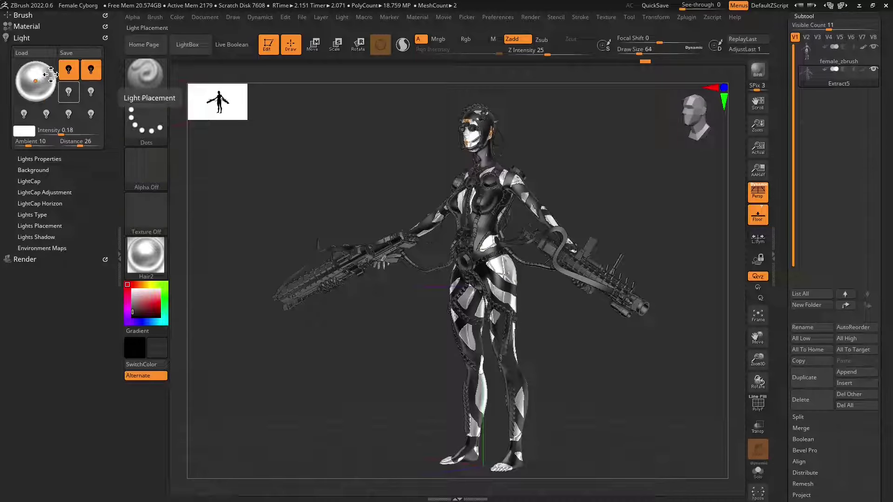
{"action": "left_click_drag", "start_coordinate": [31, 146], "coordinate": [23, 147]}
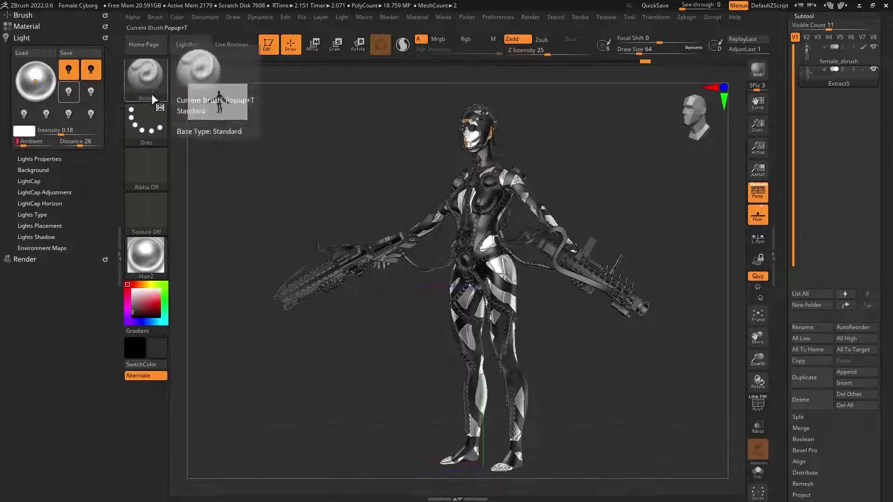
Toggle the first two lights off and back on to compare their effect on the model
{"action": "left_click", "coordinate": [68, 70]}
{"action": "left_click", "coordinate": [90, 71]}
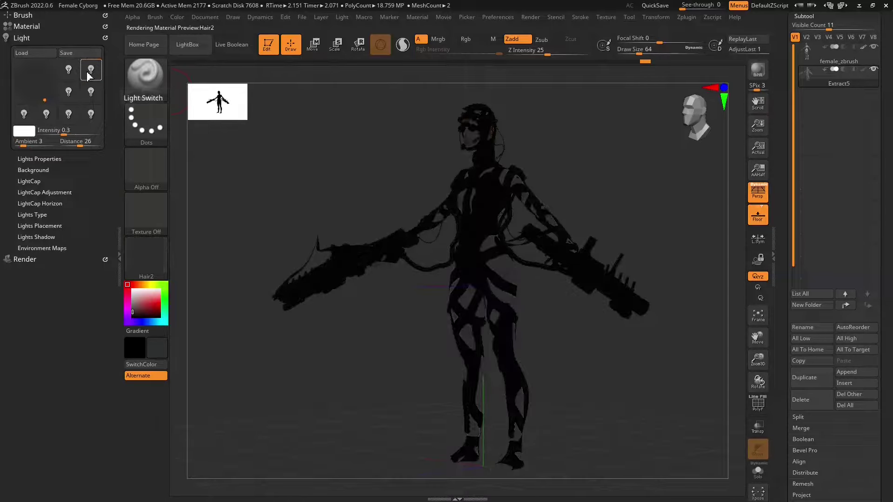
{"action": "left_click", "coordinate": [91, 70]}
{"action": "left_click", "coordinate": [90, 70]}
{"action": "left_click", "coordinate": [90, 70]}
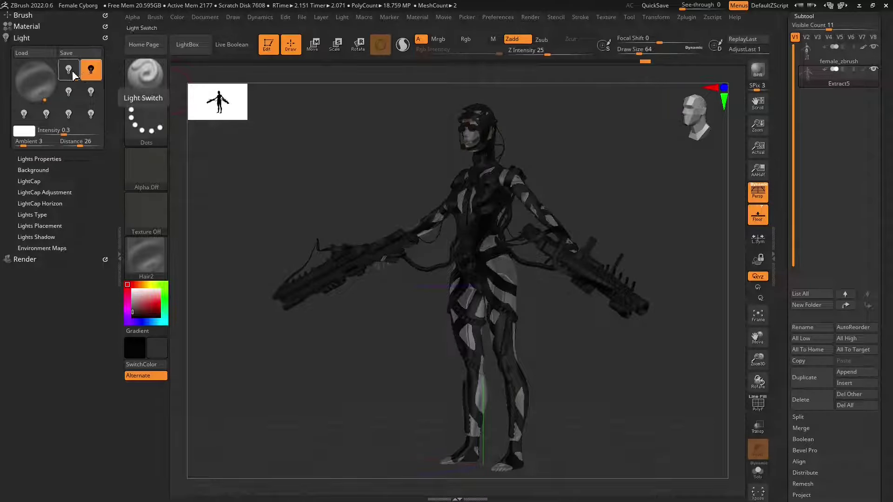
{"action": "left_click", "coordinate": [72, 71]}
{"action": "left_click", "coordinate": [73, 74]}
Switch on the six remaining lights, including the blue one, so all eight illuminate the cyborg
{"action": "left_click", "coordinate": [68, 92]}
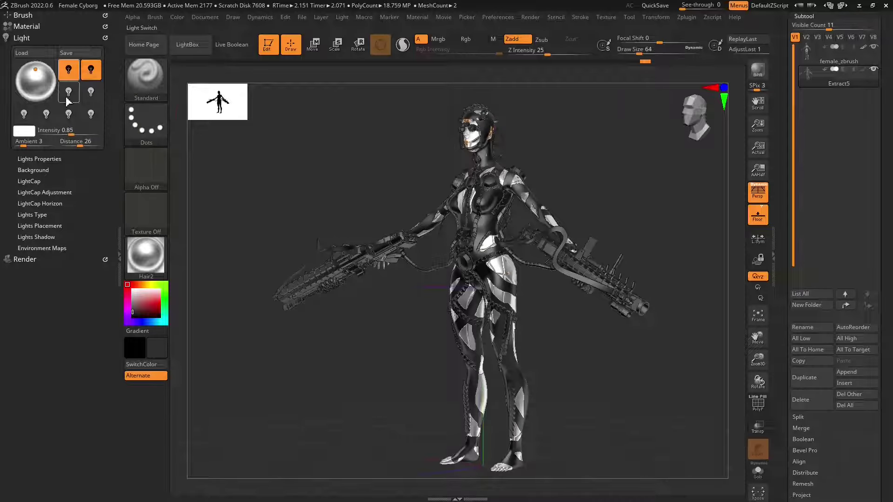
{"action": "left_click", "coordinate": [91, 91]}
{"action": "left_click", "coordinate": [96, 96]}
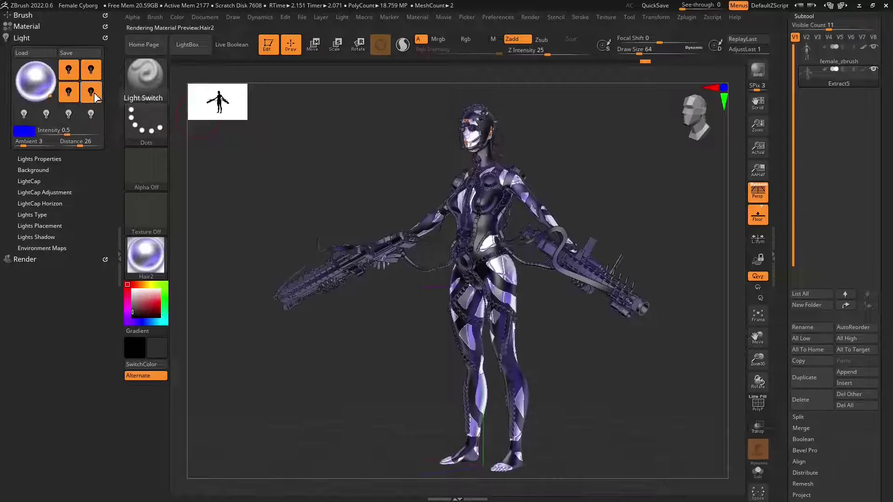
{"action": "left_click", "coordinate": [91, 117]}
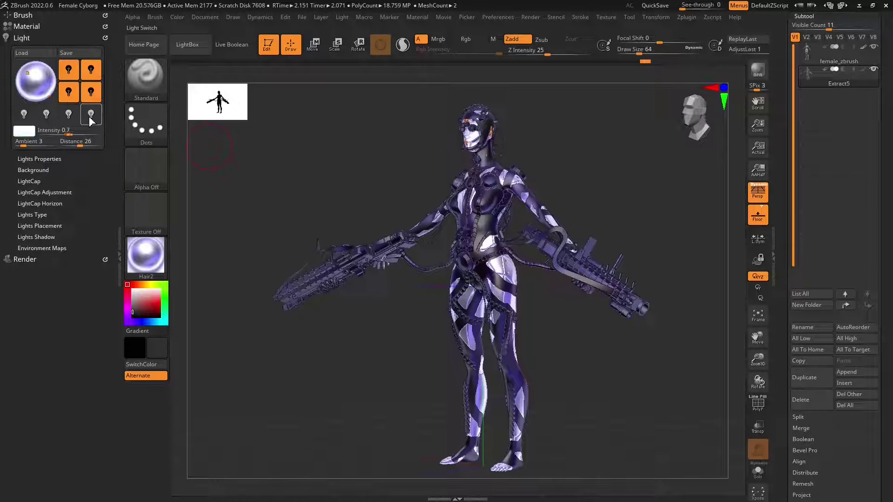
{"action": "left_click", "coordinate": [91, 117]}
{"action": "left_click", "coordinate": [70, 117]}
{"action": "left_click", "coordinate": [71, 117]}
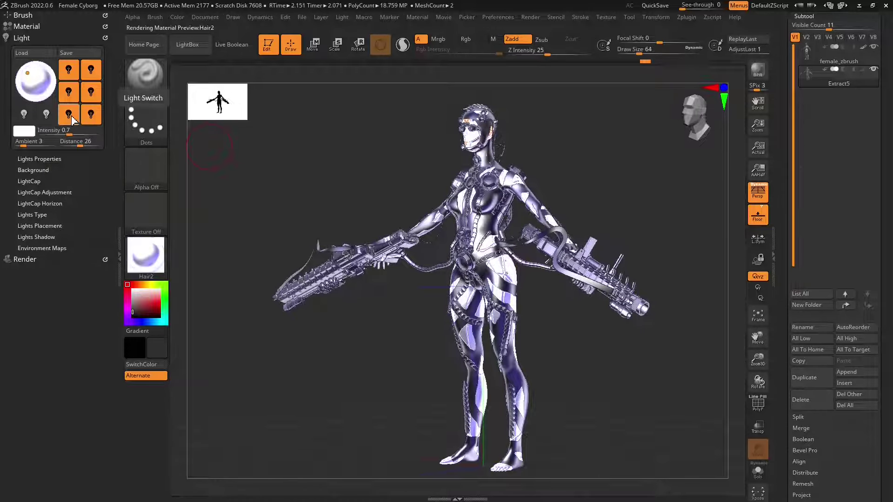
{"action": "left_click", "coordinate": [52, 118]}
{"action": "left_click", "coordinate": [53, 119]}
{"action": "left_click", "coordinate": [24, 116]}
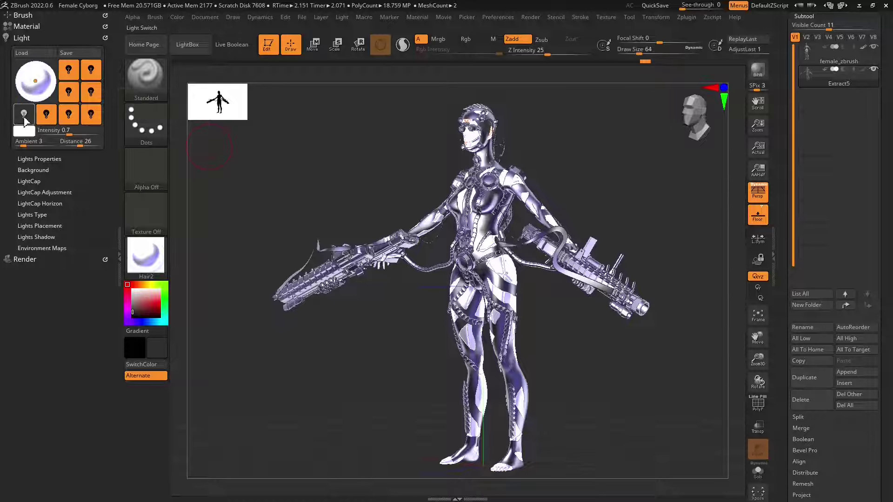
{"action": "left_click", "coordinate": [24, 116]}
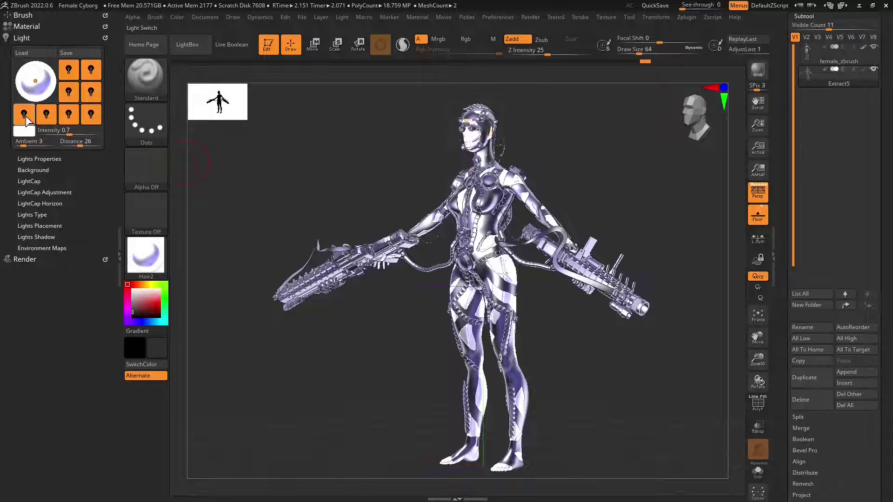
Switch off the extra lights so that only the first one illuminates the cyborg
{"action": "left_click", "coordinate": [46, 116]}
{"action": "left_click", "coordinate": [46, 115]}
{"action": "left_click", "coordinate": [92, 93]}
{"action": "left_click", "coordinate": [68, 70], "text": "shift"}
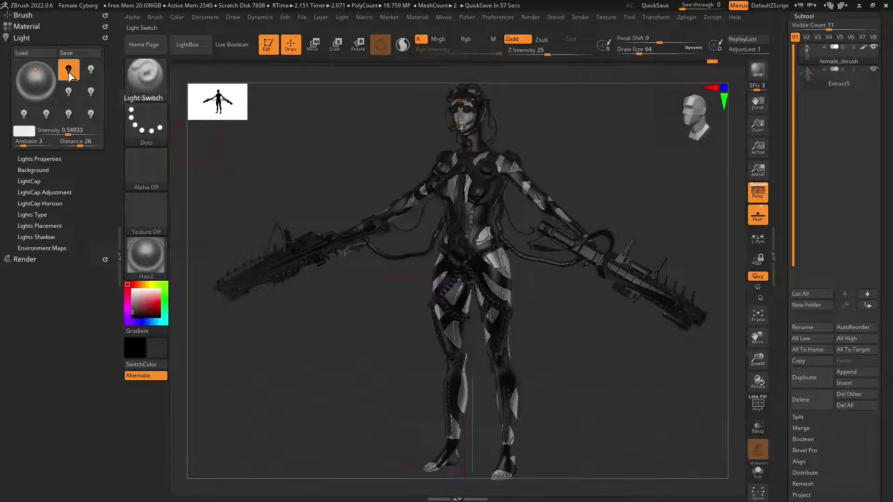
Give the first light an orange colour and an Intensity of about 0.14, and set Ambient to 0
{"action": "left_click_drag", "start_coordinate": [66, 131], "coordinate": [64, 133]}
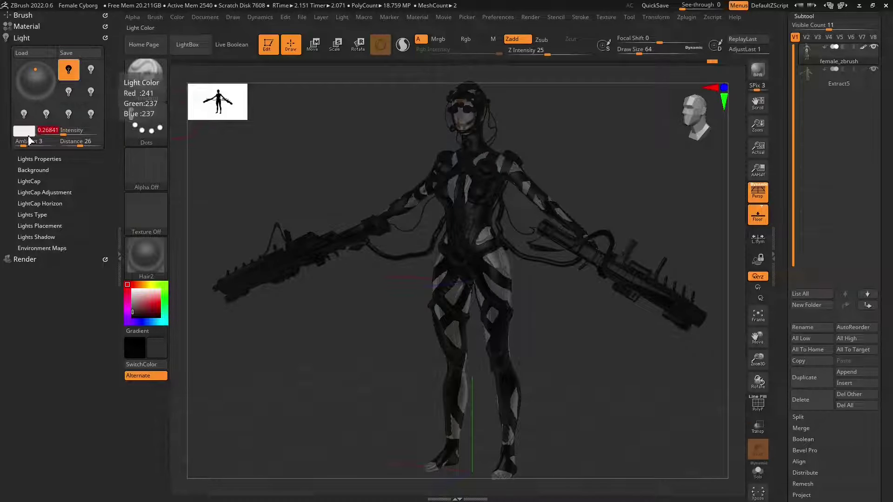
{"action": "left_click", "coordinate": [26, 132]}
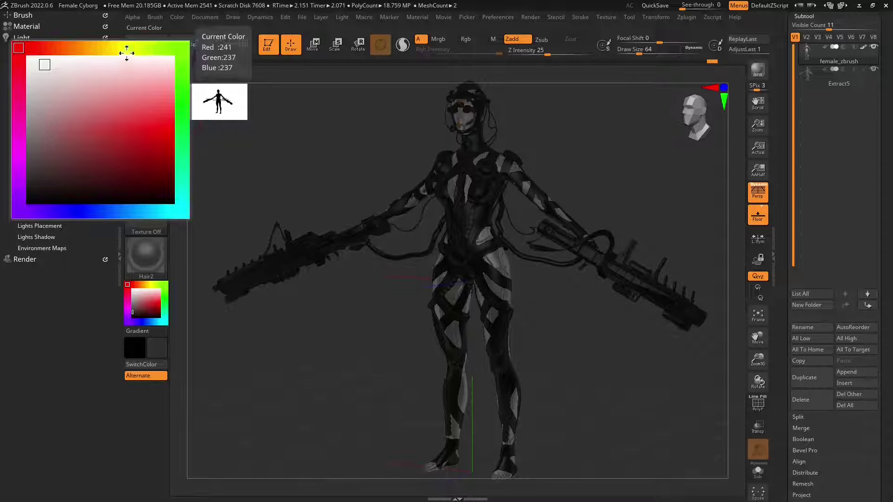
{"action": "mouse_move", "coordinate": [50, 65]}
{"action": "left_mouse_down"}
{"action": "mouse_move", "coordinate": [261, 75]}
{"action": "mouse_move", "coordinate": [299, 39]}
{"action": "left_mouse_up"}
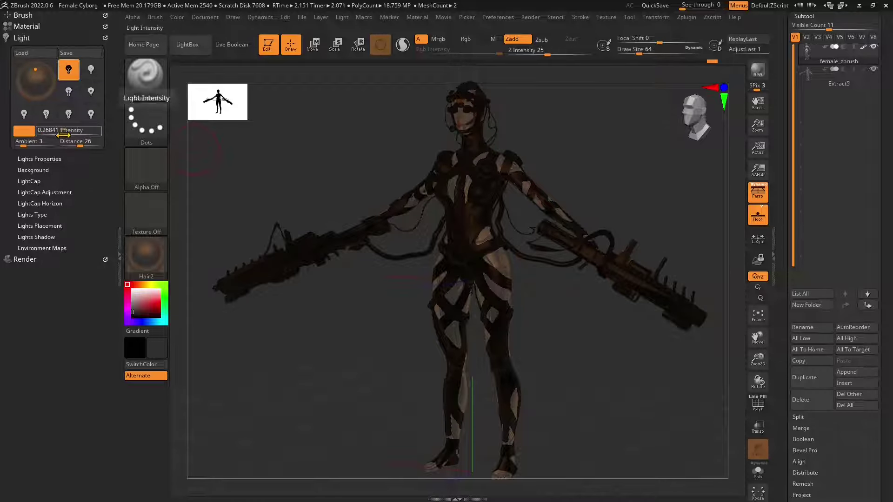
{"action": "left_click_drag", "start_coordinate": [29, 147], "coordinate": [61, 135]}
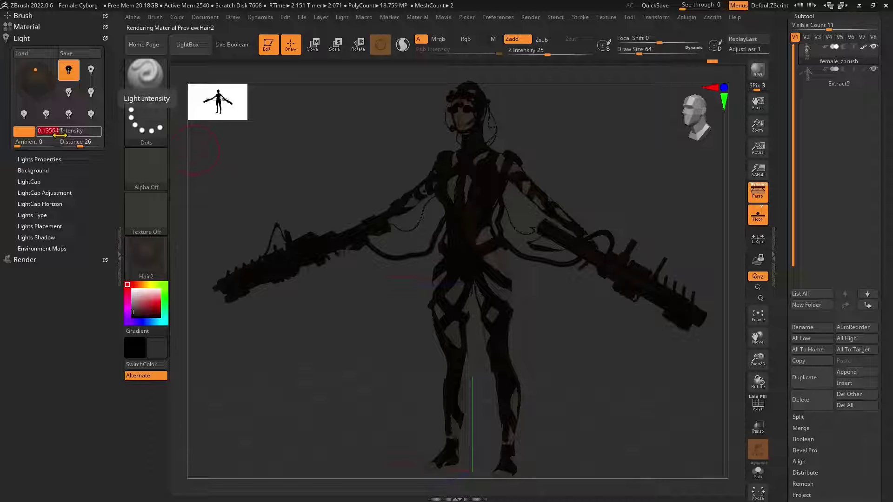
Switch on the second light, with its Intensity at about 0.36 and its colour a near-white pink
{"action": "left_click", "coordinate": [90, 74]}
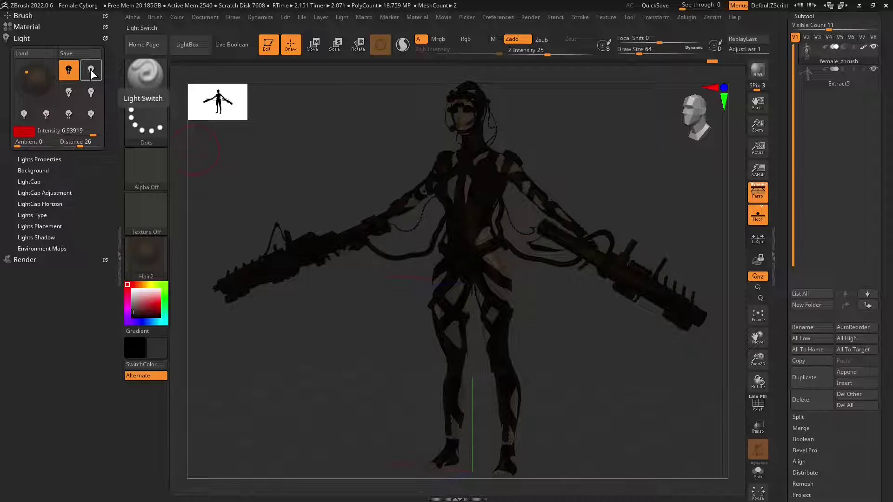
{"action": "left_click", "coordinate": [92, 72]}
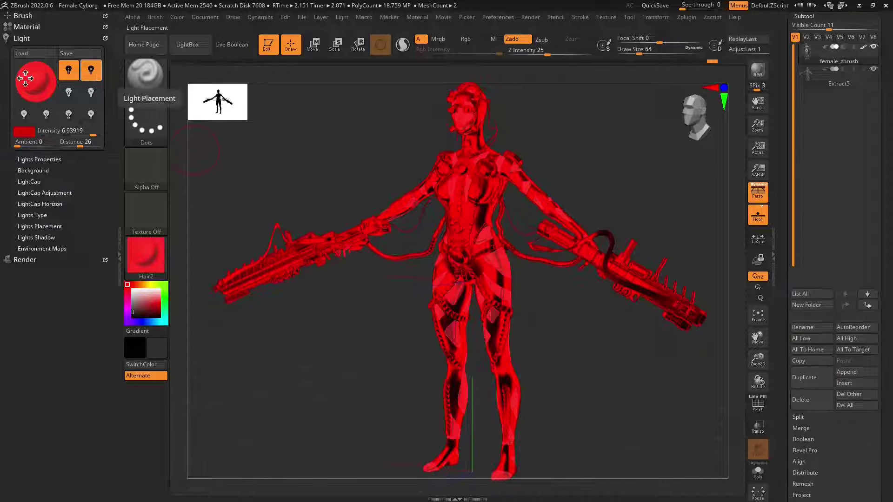
{"action": "left_click_drag", "start_coordinate": [91, 135], "coordinate": [65, 136]}
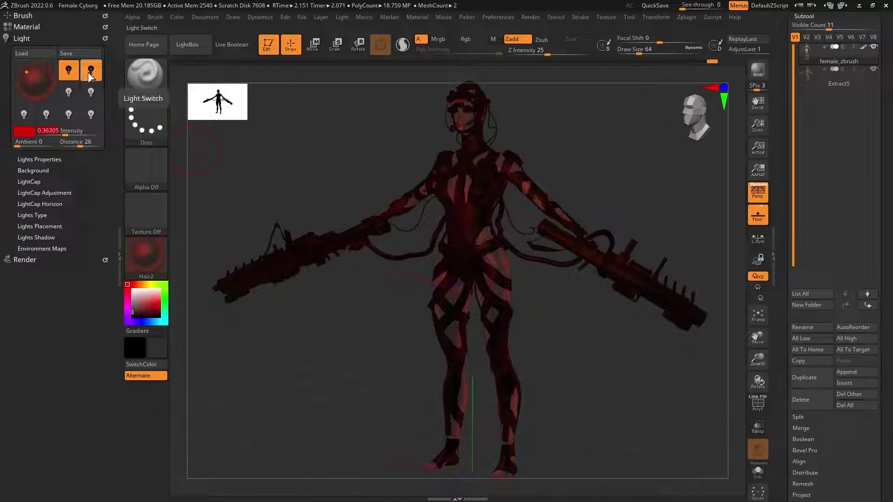
{"action": "left_click", "coordinate": [24, 131]}
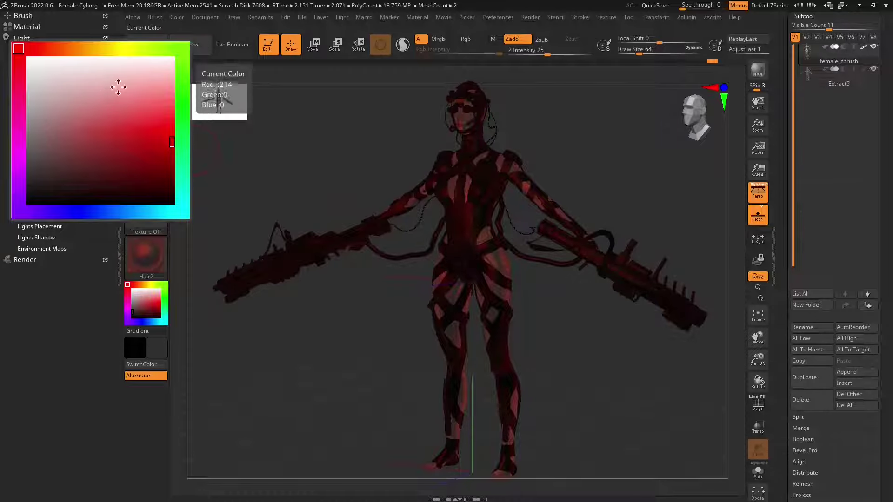
{"action": "left_click", "coordinate": [120, 60]}
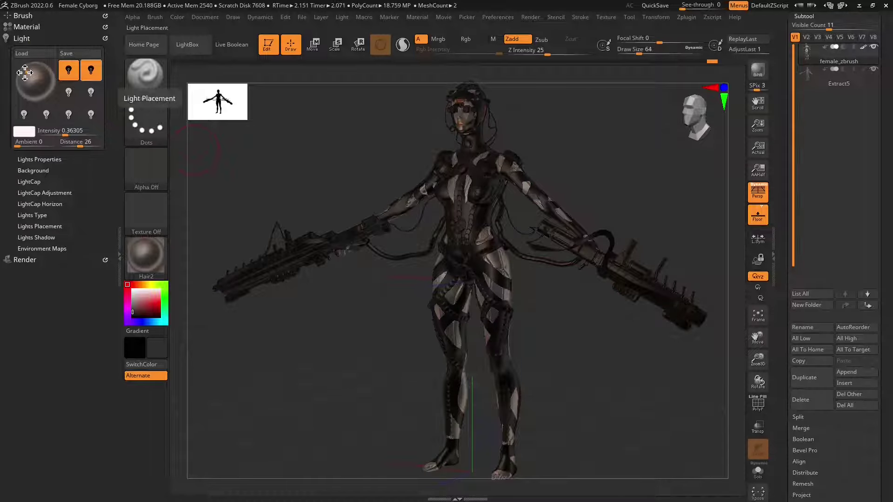
Move the second light to the upper centre of the preview sphere and make a BPR render of the cyborg
{"action": "mouse_move", "coordinate": [24, 72]}
{"action": "left_mouse_down"}
{"action": "mouse_move", "coordinate": [48, 73]}
{"action": "mouse_move", "coordinate": [35, 96]}
{"action": "mouse_move", "coordinate": [39, 66]}
{"action": "left_mouse_up"}
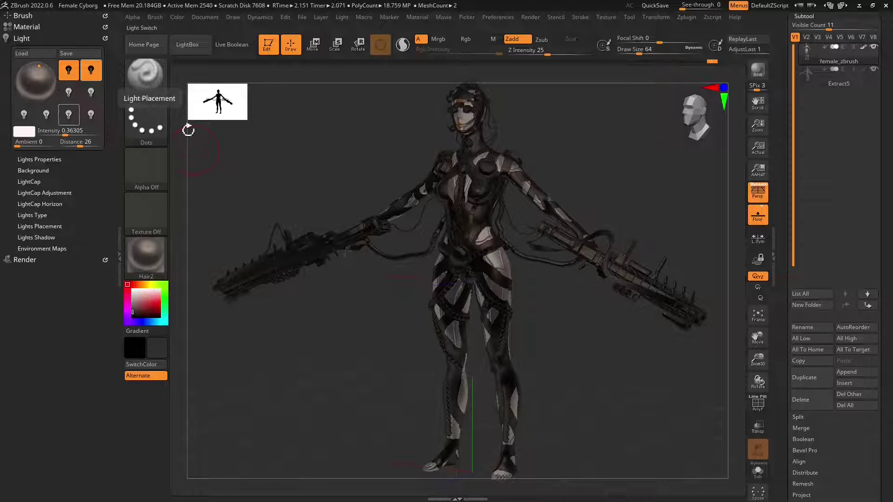
{"action": "key", "text": "shift+r"}
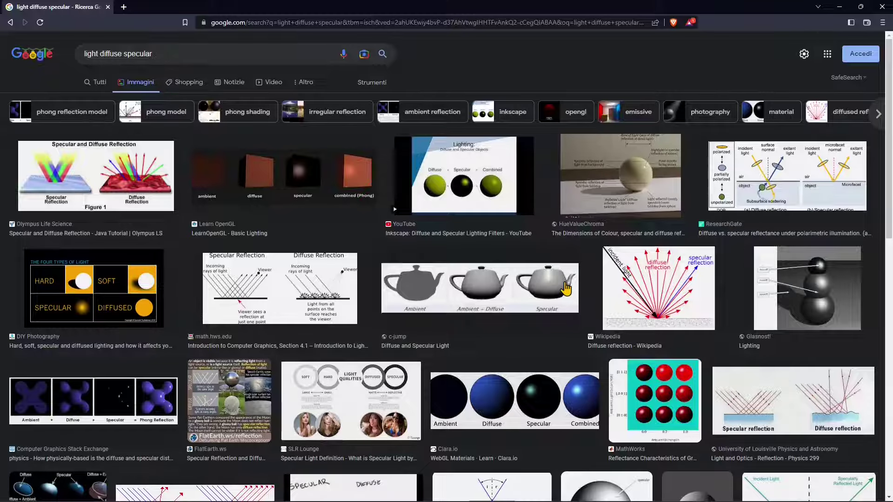
In the web browser, duplicate the "light diffuse specular" results page and search Google Images for "three point lighting" in the copy
{"action": "right_click", "coordinate": [84, 11]}
{"action": "left_click", "coordinate": [124, 81]}
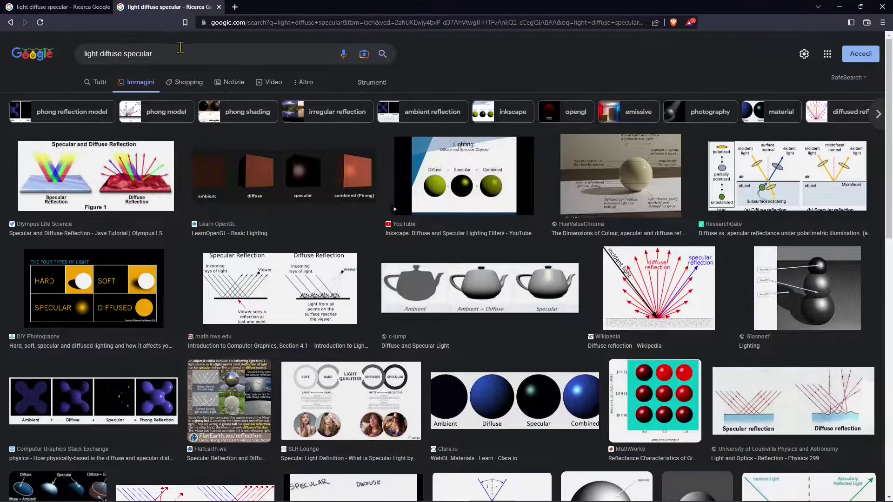
{"action": "left_click_drag", "start_coordinate": [180, 48], "coordinate": [52, 41]}
{"action": "type", "text": "th"}
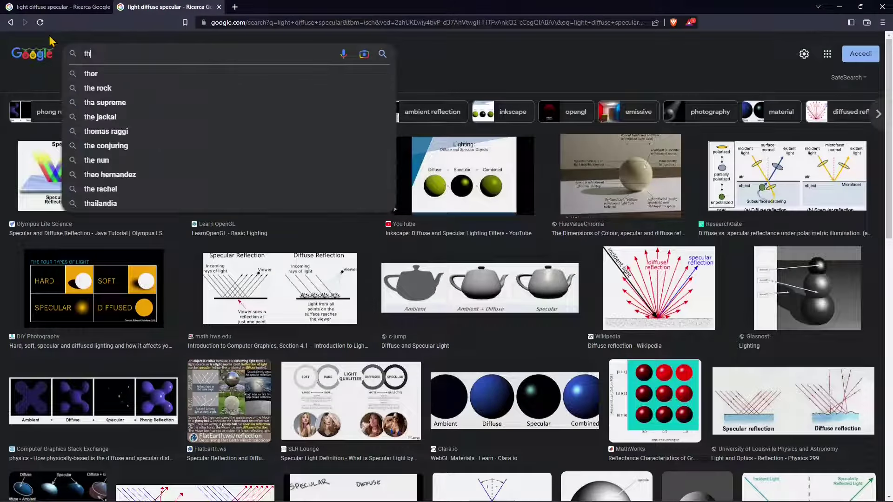
{"action": "type", "text": "ree "}
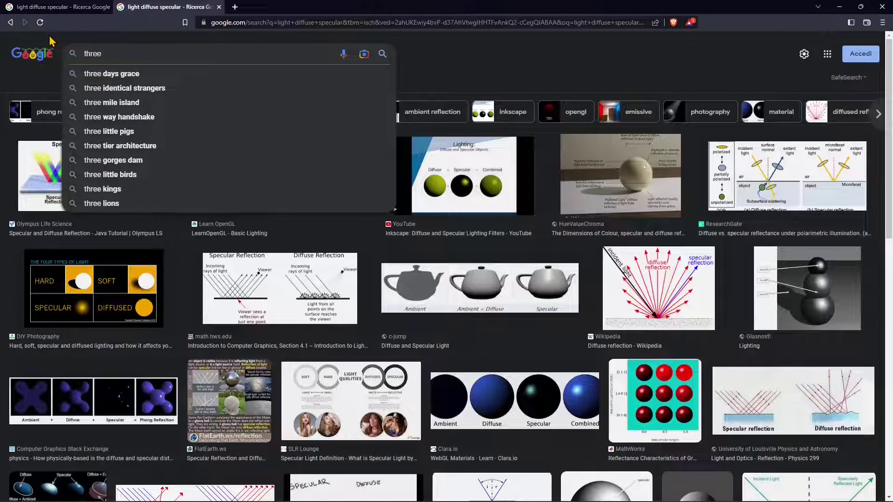
{"action": "type", "text": "poi"}
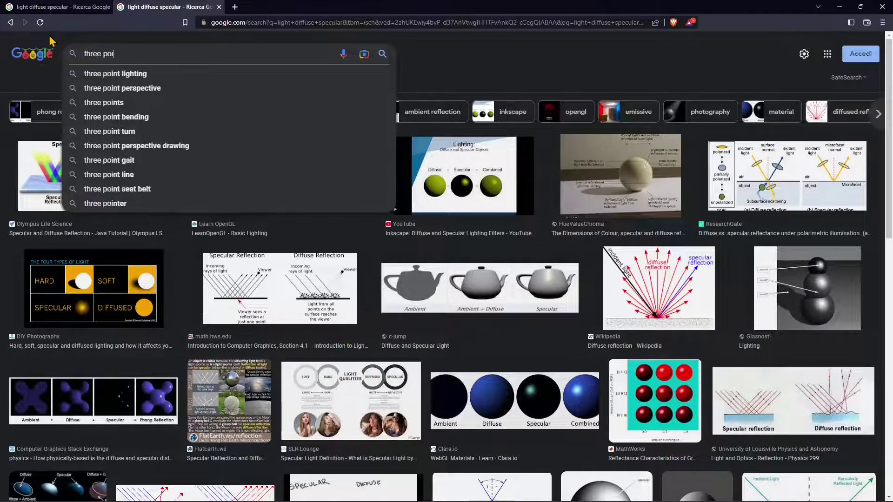
{"action": "type", "text": "nt ligh"}
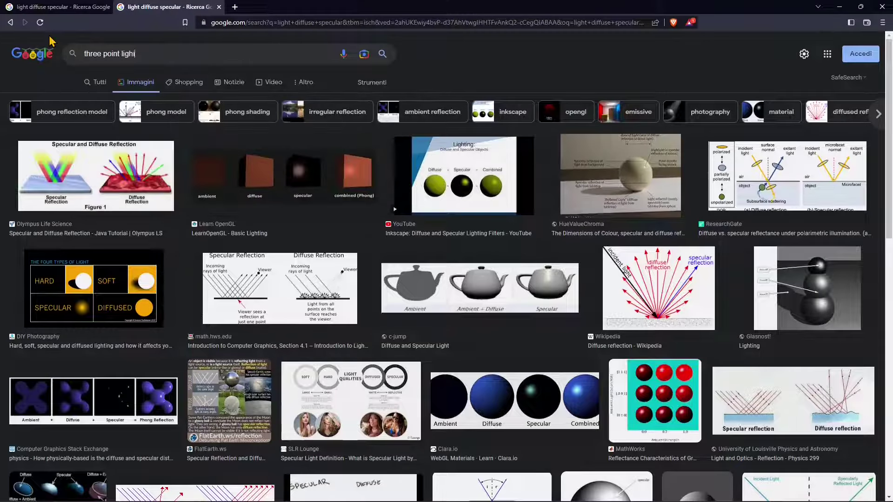
{"action": "type", "text": "ting"}
{"action": "key", "text": "Return"}
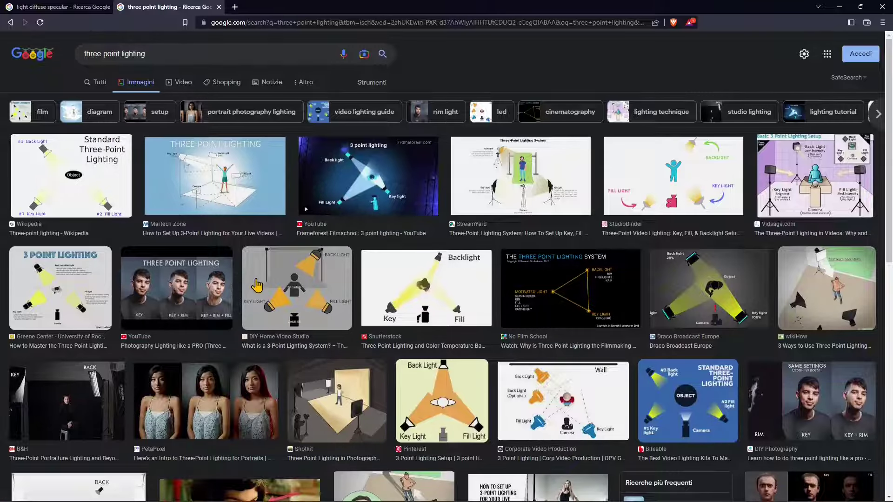
Look through the three point lighting image results for setup diagrams and lit portrait examples, and return to the first results
{"action": "scroll", "coordinate": [257, 286], "scroll_direction": "down", "scroll_amount": 1}
{"action": "scroll", "coordinate": [258, 285], "scroll_direction": "down", "scroll_amount": 2}
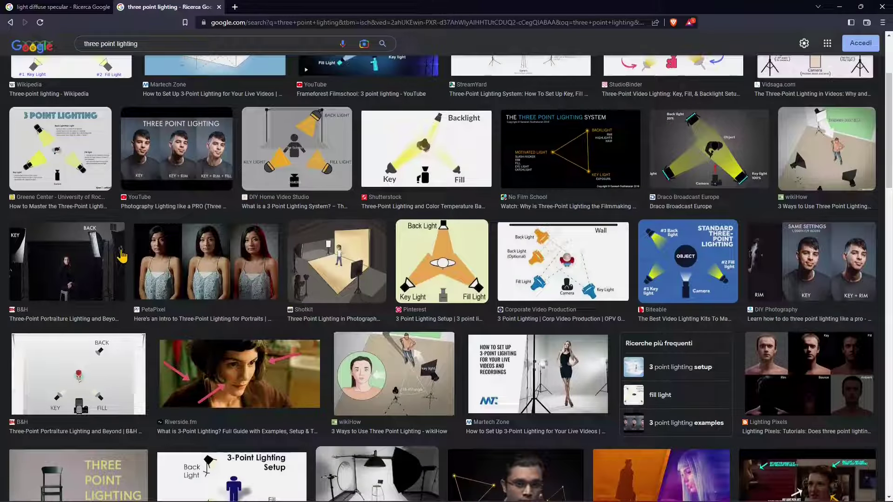
{"action": "scroll", "coordinate": [126, 256], "scroll_direction": "up", "scroll_amount": 2}
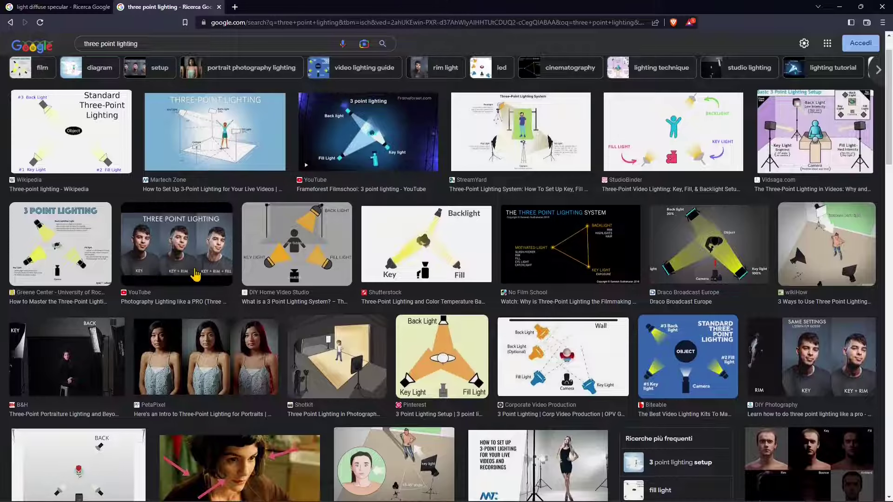
{"action": "scroll", "coordinate": [196, 274], "scroll_direction": "down", "scroll_amount": 4}
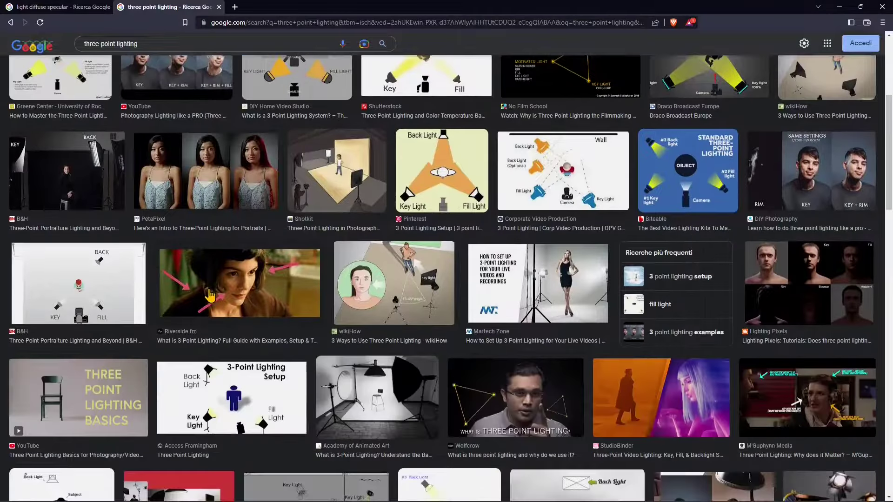
{"action": "scroll", "coordinate": [210, 296], "scroll_direction": "down", "scroll_amount": 2}
{"action": "scroll", "coordinate": [210, 296], "scroll_direction": "down", "scroll_amount": 2}
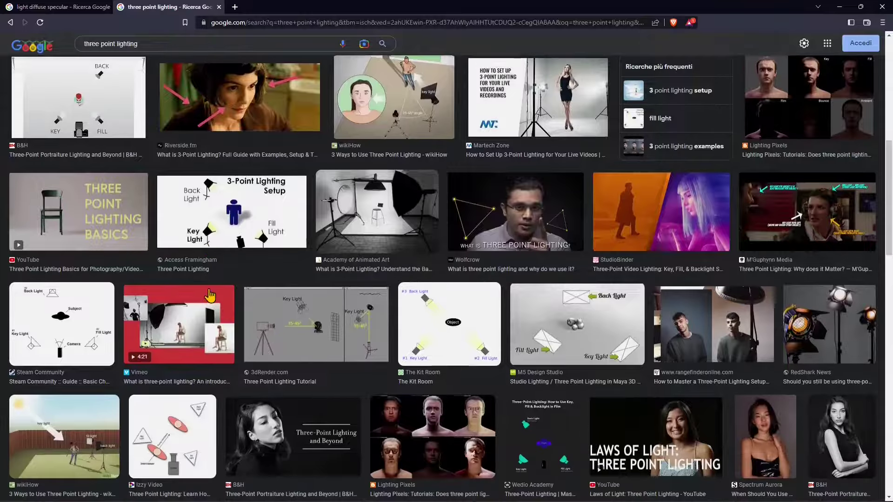
{"action": "scroll", "coordinate": [302, 233], "scroll_direction": "down", "scroll_amount": 1}
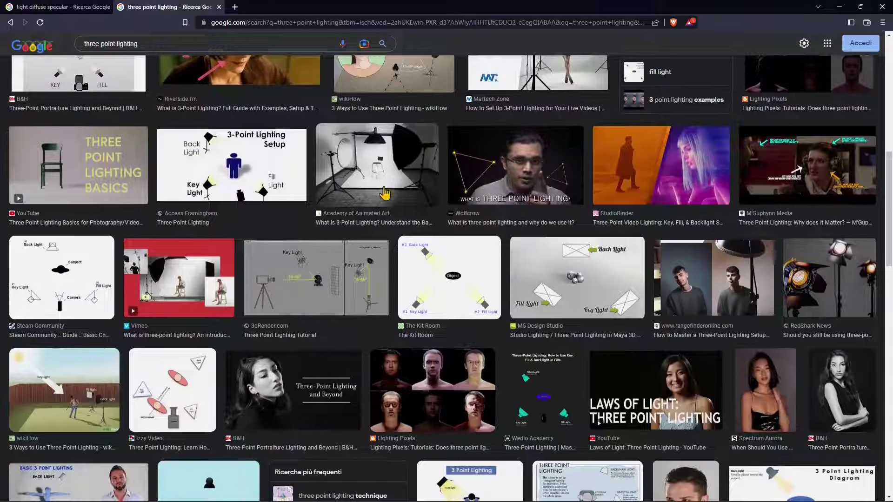
{"action": "scroll", "coordinate": [384, 193], "scroll_direction": "down", "scroll_amount": 1}
{"action": "scroll", "coordinate": [384, 192], "scroll_direction": "down", "scroll_amount": 1}
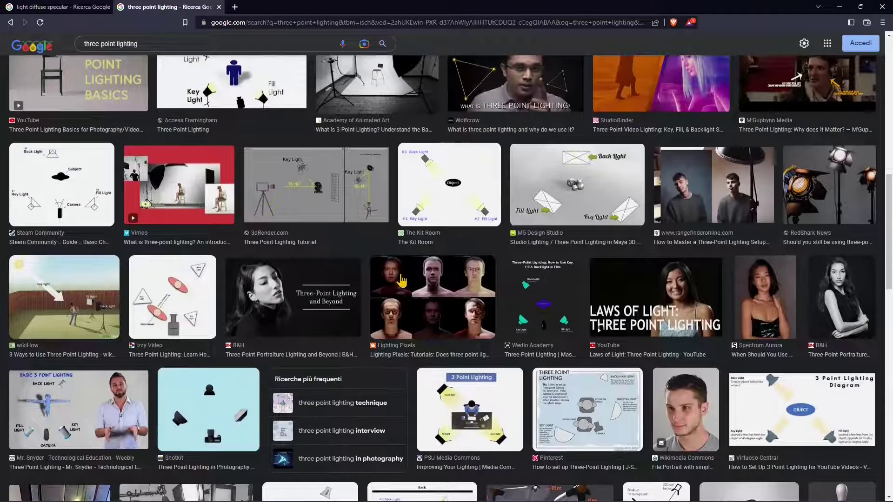
{"action": "scroll", "coordinate": [398, 269], "scroll_direction": "down", "scroll_amount": 1}
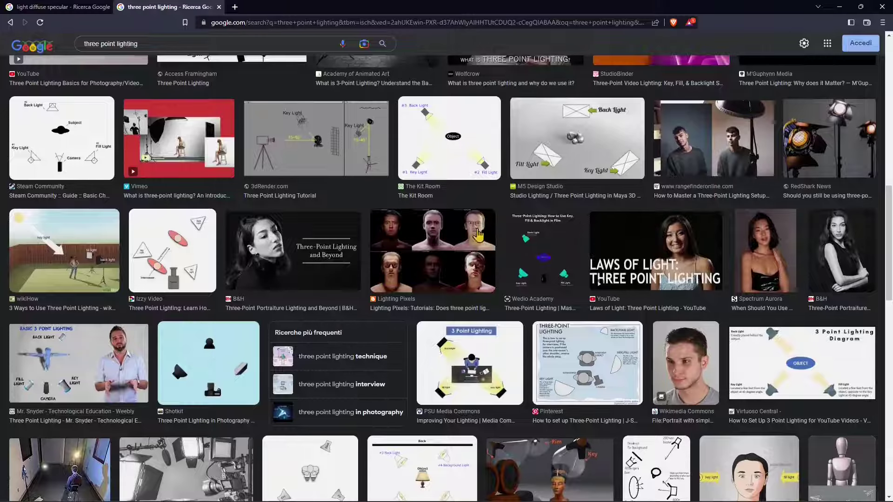
{"action": "scroll", "coordinate": [408, 280], "scroll_direction": "down", "scroll_amount": 1}
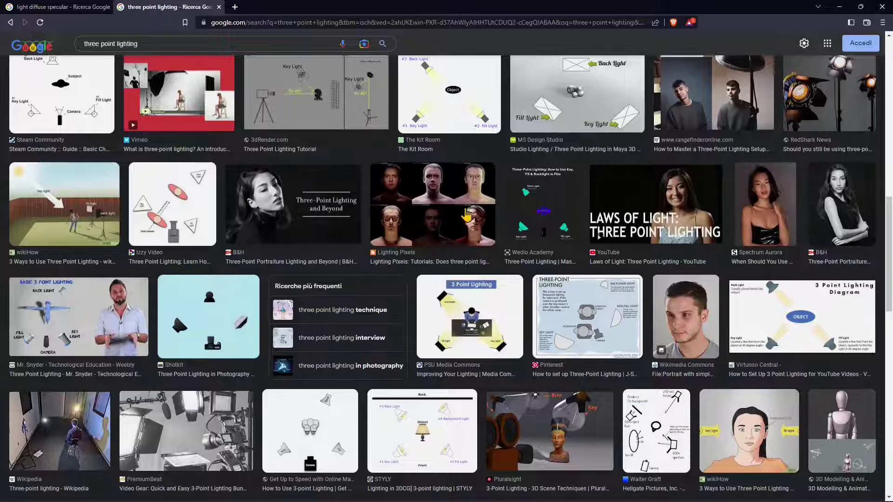
{"action": "scroll", "coordinate": [467, 215], "scroll_direction": "down", "scroll_amount": 2}
{"action": "scroll", "coordinate": [561, 274], "scroll_direction": "down", "scroll_amount": 8}
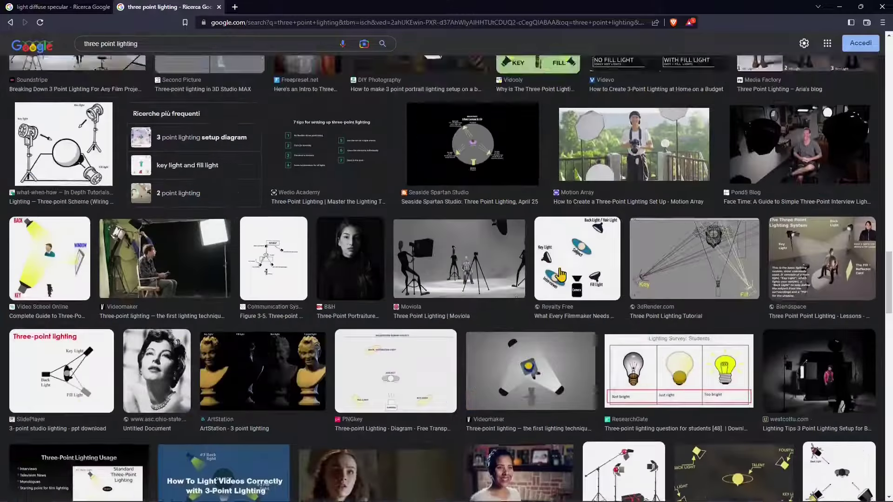
{"action": "scroll", "coordinate": [561, 274], "scroll_direction": "down", "scroll_amount": 10}
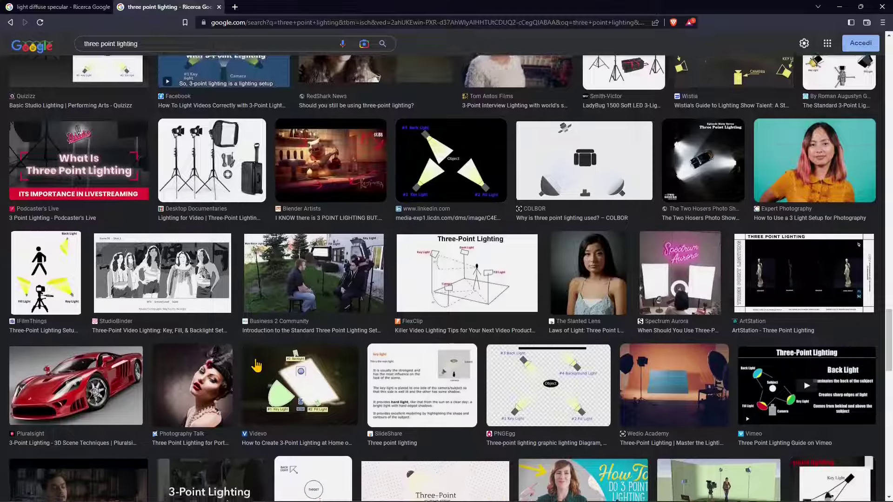
{"action": "scroll", "coordinate": [256, 366], "scroll_direction": "down", "scroll_amount": 7}
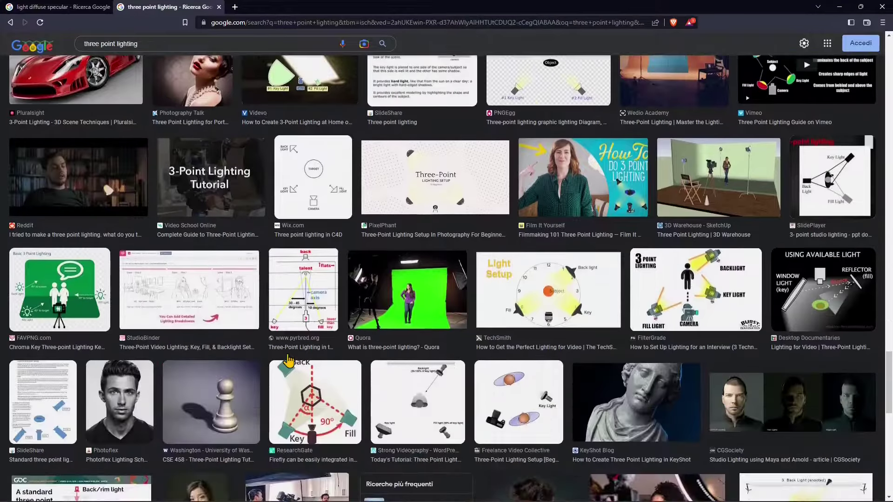
{"action": "scroll", "coordinate": [288, 360], "scroll_direction": "down", "scroll_amount": 8}
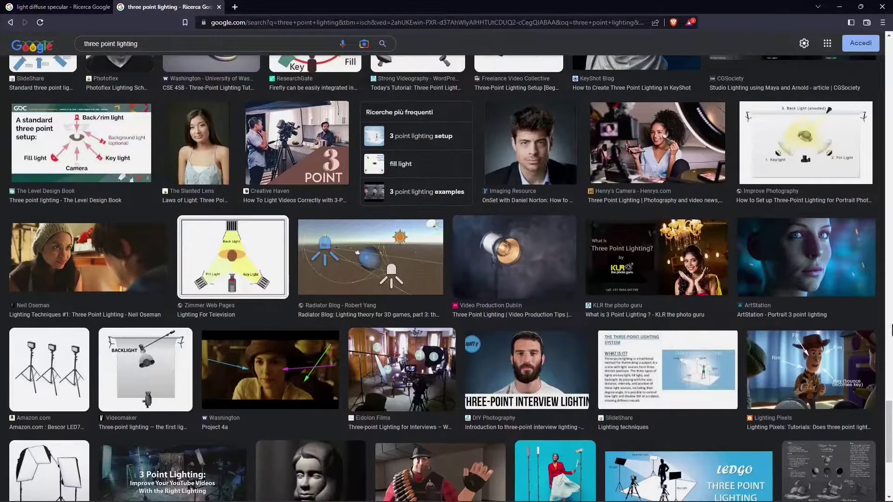
{"action": "left_click_drag", "start_coordinate": [889, 307], "coordinate": [892, 50]}
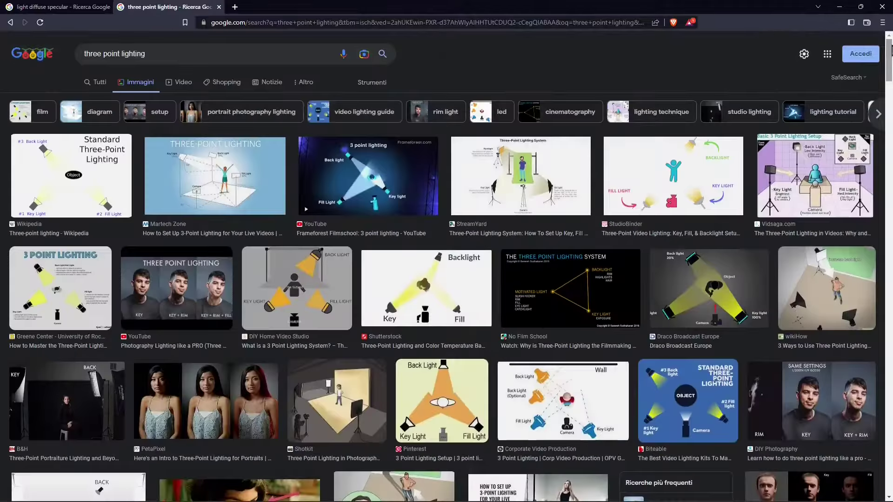
Preview the Wikipedia and DIY Home Video Studio diagrams to examine key, fill and back light placement, and close the preview
{"action": "left_click", "coordinate": [110, 182]}
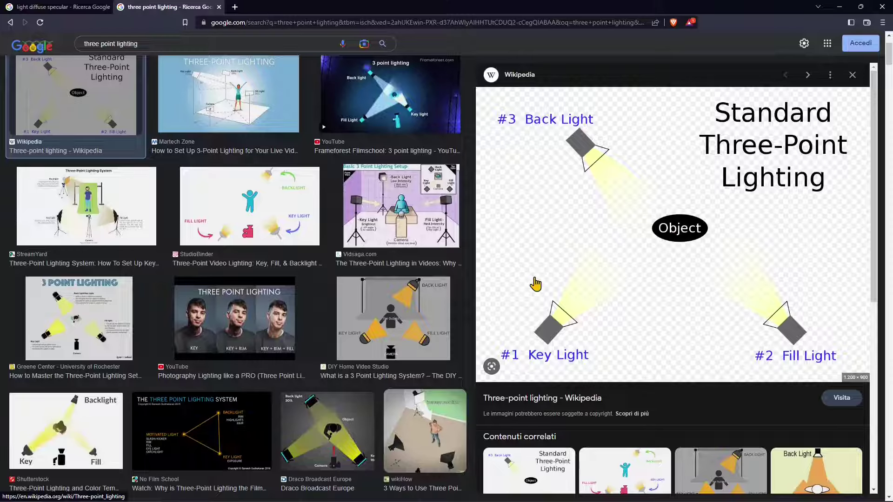
{"action": "scroll", "coordinate": [372, 266], "scroll_direction": "down", "scroll_amount": 2}
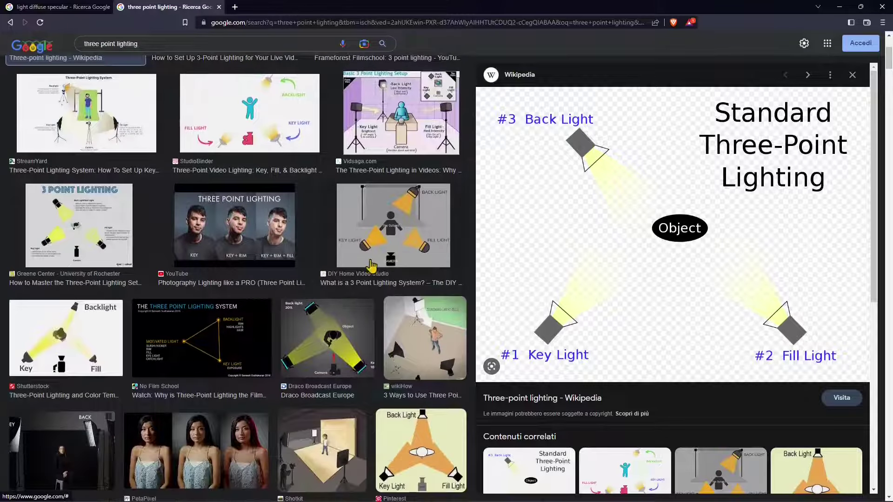
{"action": "left_click", "coordinate": [372, 266]}
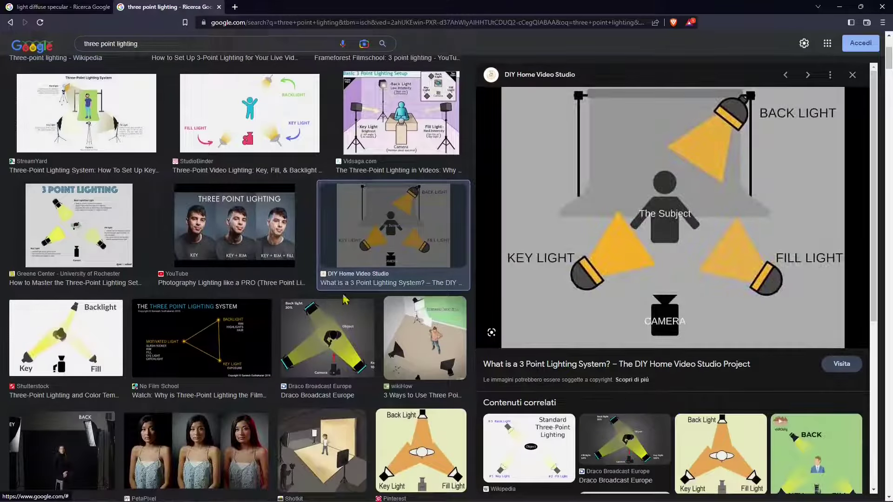
{"action": "left_click", "coordinate": [852, 75]}
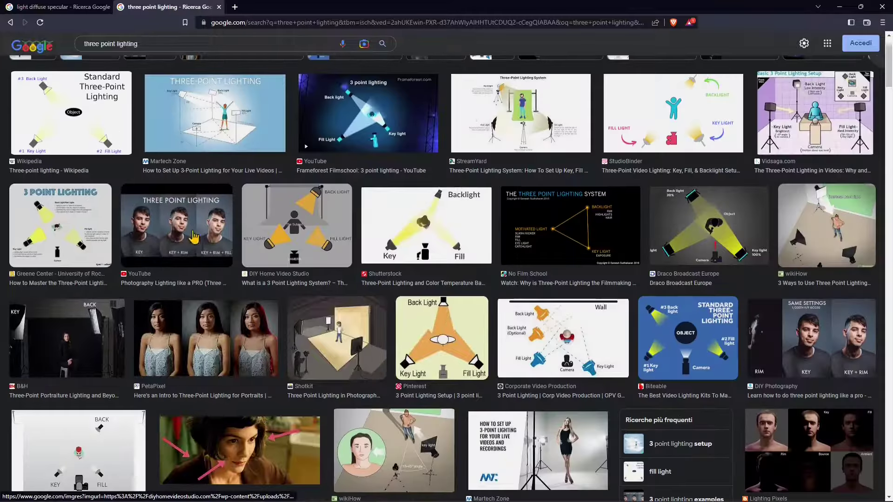
Preview the Greene Center and Shutterstock lighting diagrams and the PetaPixel portrait comparison to examine three-point lighting placement and effect
{"action": "scroll", "coordinate": [210, 284], "scroll_direction": "down", "scroll_amount": 2}
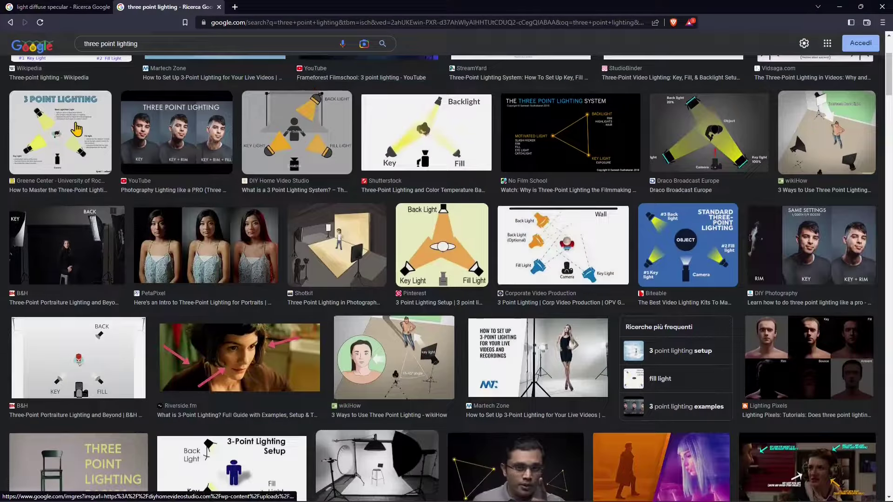
{"action": "left_click", "coordinate": [55, 163]}
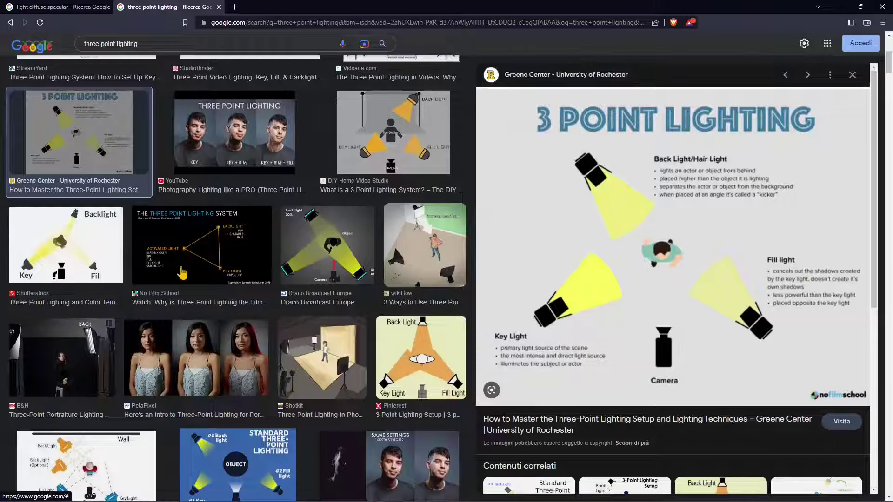
{"action": "left_click", "coordinate": [78, 263]}
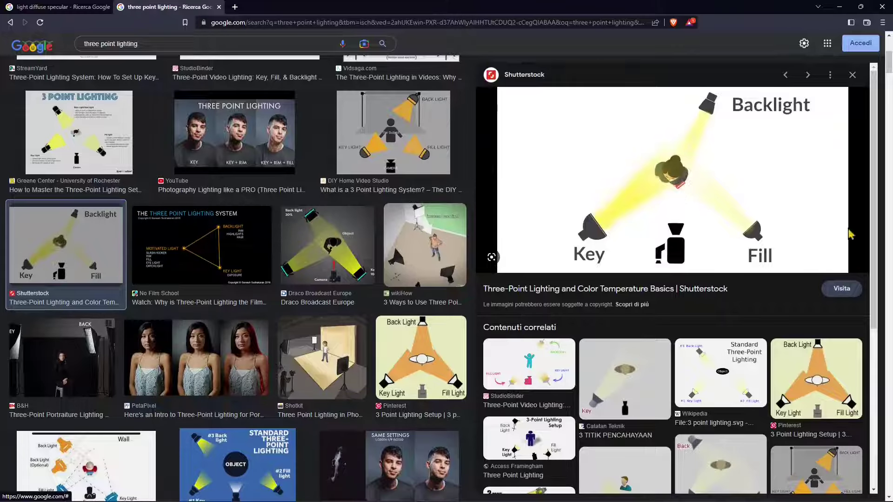
{"action": "left_click", "coordinate": [240, 371]}
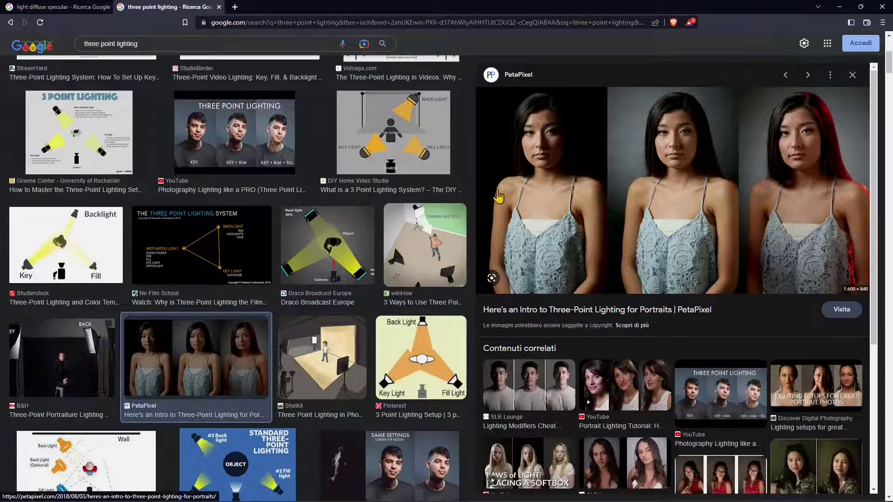
{"action": "scroll", "coordinate": [460, 285], "scroll_direction": "up", "scroll_amount": 3}
{"action": "scroll", "coordinate": [460, 284], "scroll_direction": "up", "scroll_amount": 3}
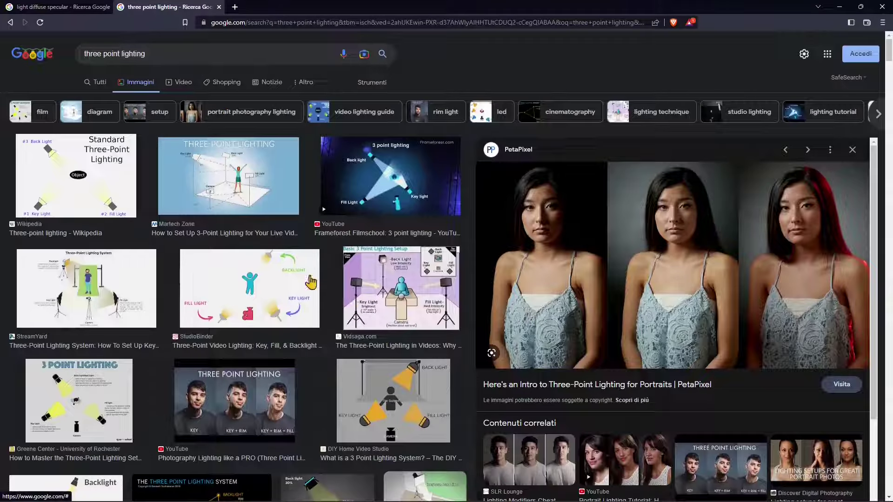
Duplicate the three point lighting results page and search the web for "hdri" in the copy
{"action": "right_click", "coordinate": [193, 13]}
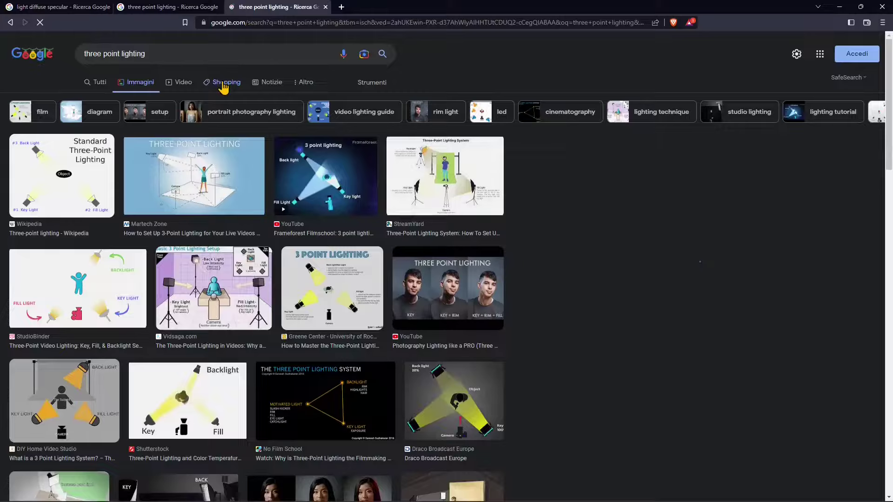
{"action": "left_click", "coordinate": [225, 79]}
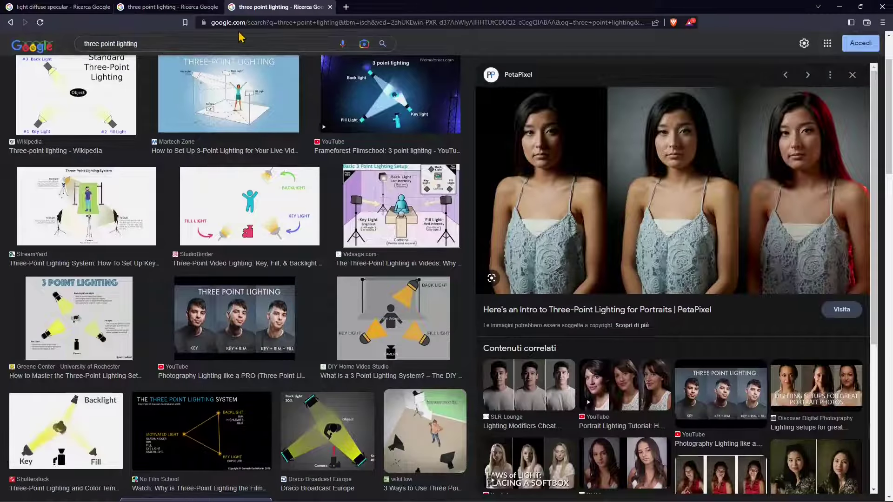
{"action": "left_click", "coordinate": [227, 24]}
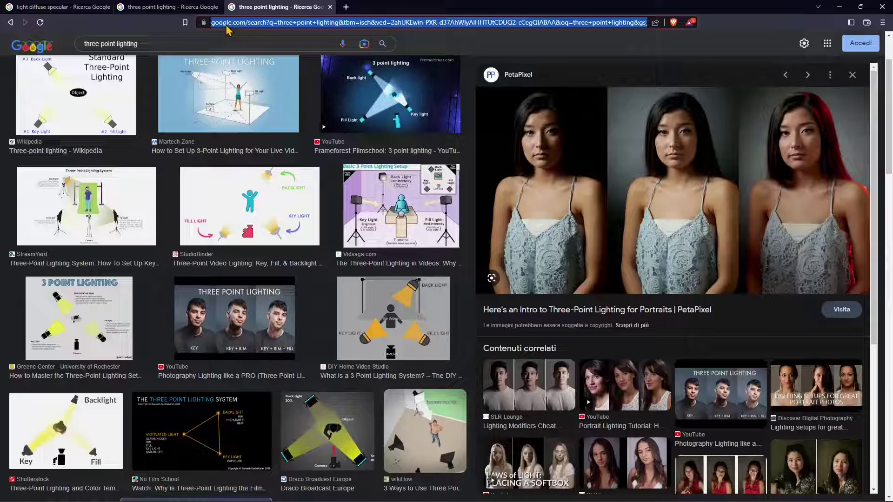
{"action": "type", "text": "hdri"}
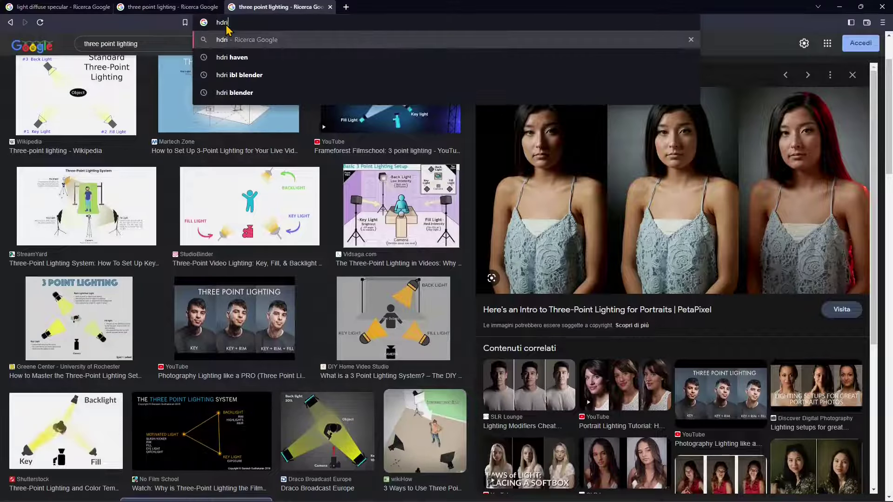
{"action": "key", "text": "Return"}
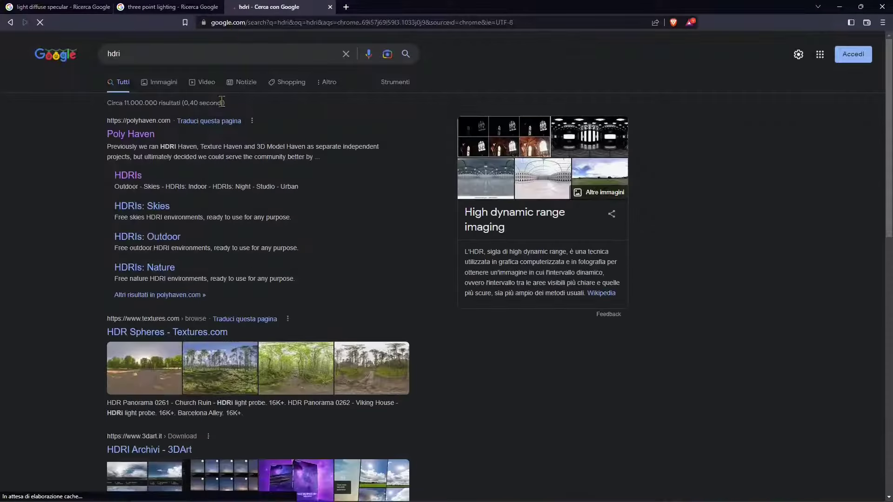
Refine the web search to "hdri environment texture"
{"action": "left_click", "coordinate": [115, 57]}
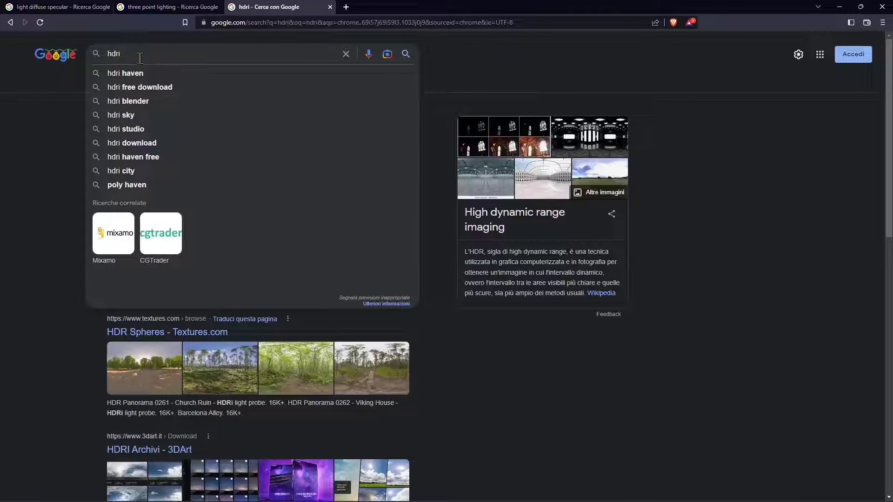
{"action": "type", "text": "envi"}
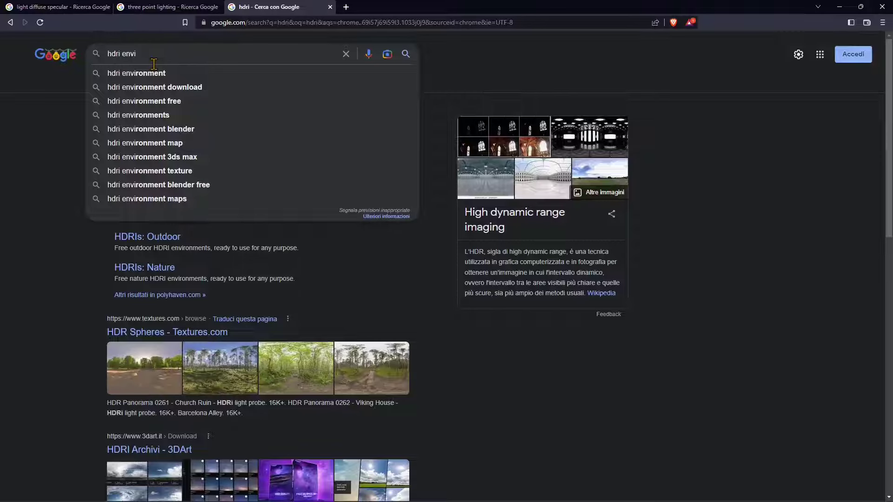
{"action": "type", "text": "ron"}
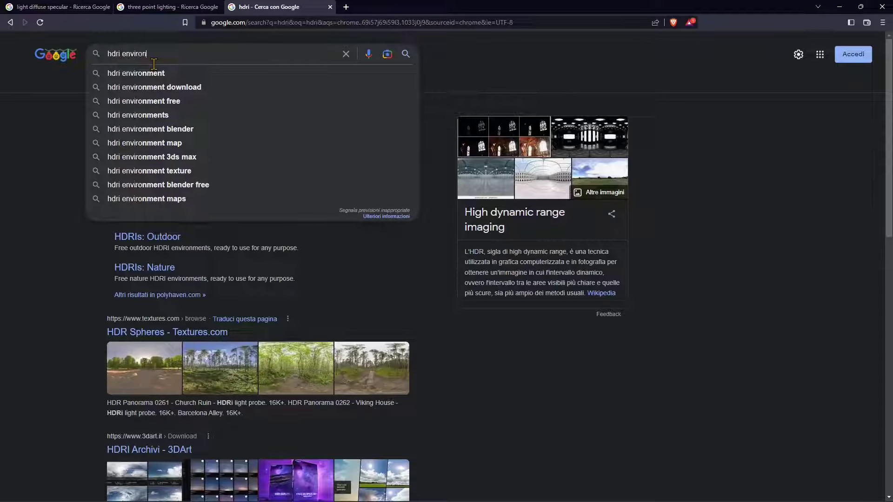
{"action": "type", "text": "ment texture"}
{"action": "key", "text": "Return"}
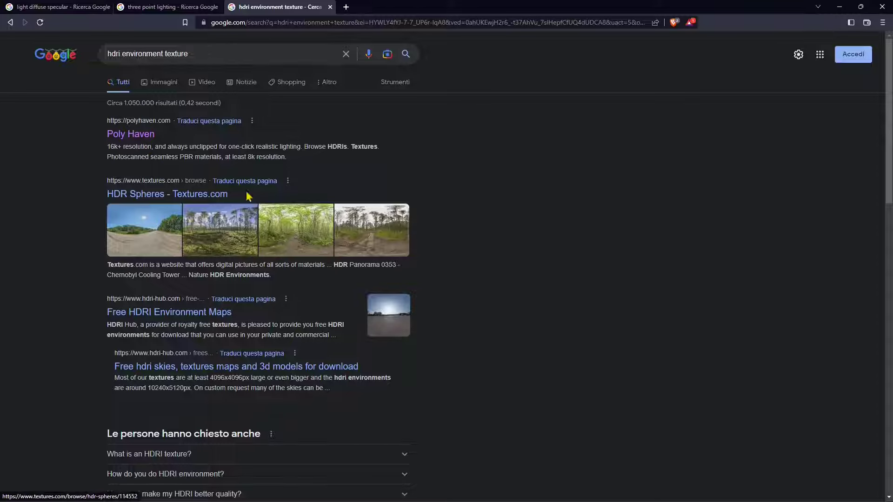
Open the HDRIs library on the Poly Haven site and look through its Outdoor environments
{"action": "left_click", "coordinate": [136, 135]}
{"action": "scroll", "coordinate": [154, 246], "scroll_direction": "down", "scroll_amount": 2}
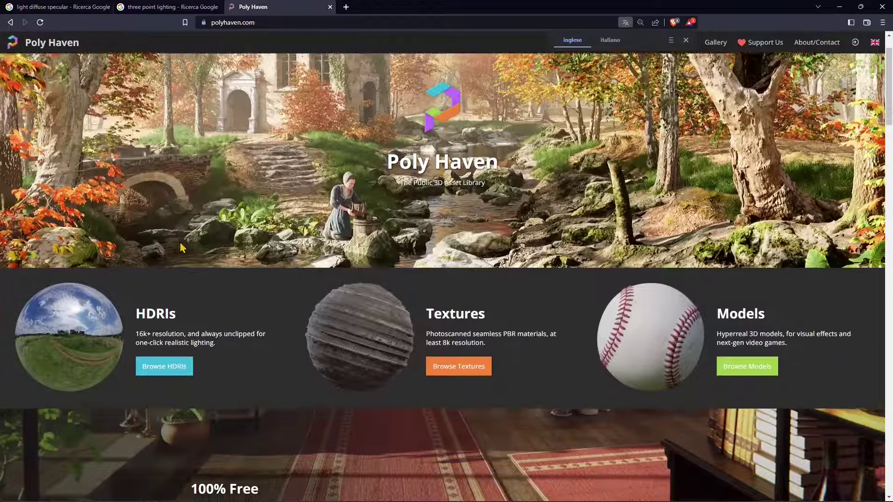
{"action": "left_click", "coordinate": [118, 283]}
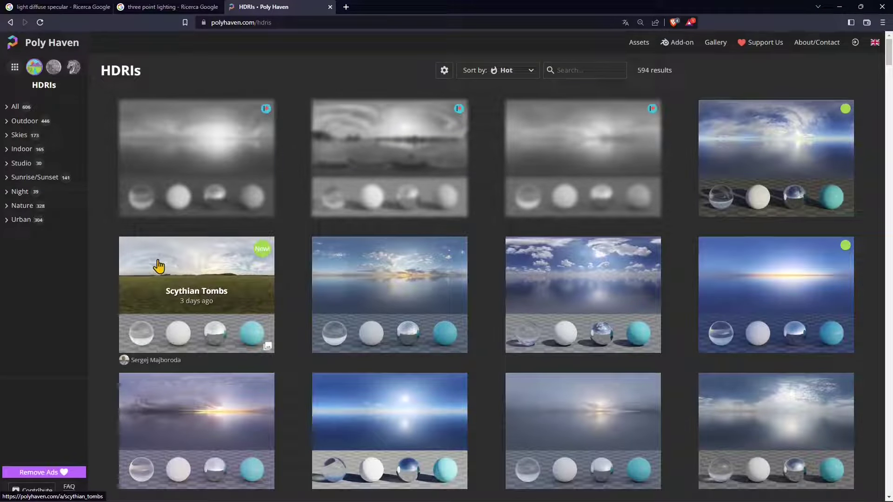
{"action": "left_click", "coordinate": [19, 123]}
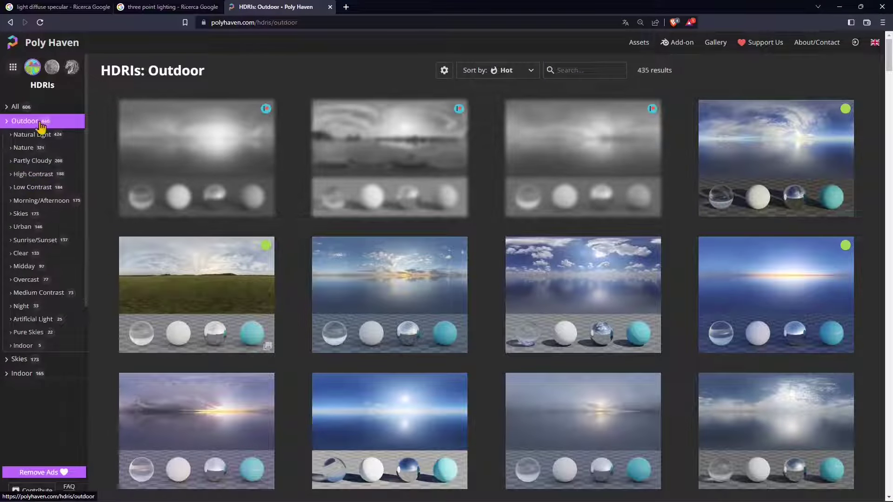
{"action": "scroll", "coordinate": [298, 337], "scroll_direction": "down", "scroll_amount": 2}
{"action": "scroll", "coordinate": [365, 313], "scroll_direction": "down", "scroll_amount": 6}
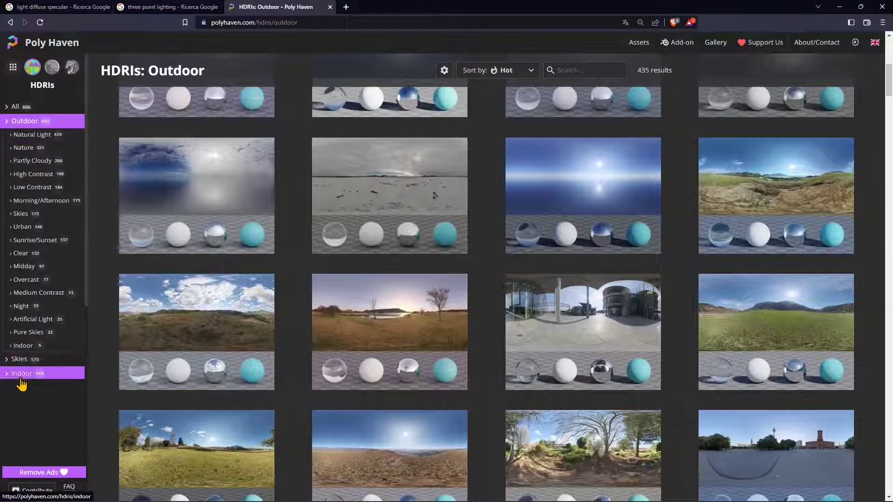
Show Poly Haven's Indoor HDRIs, followed by the Studio category, to view example lighting environments
{"action": "left_click", "coordinate": [21, 376]}
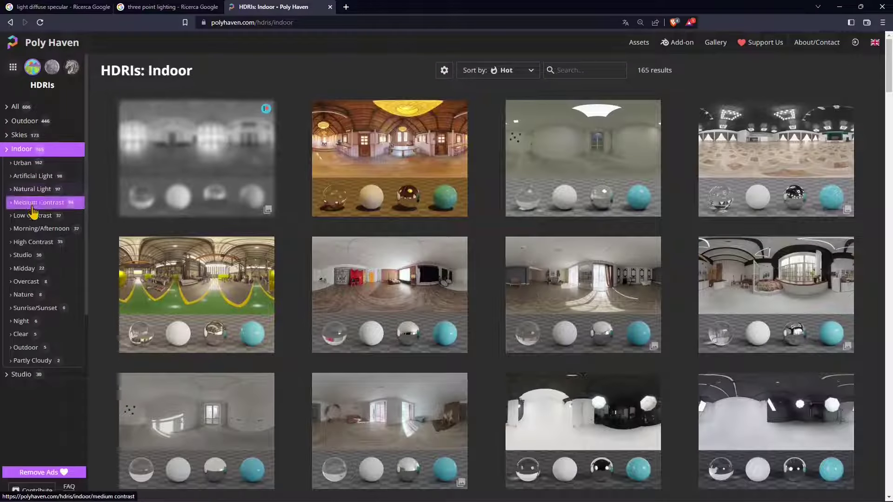
{"action": "scroll", "coordinate": [37, 312], "scroll_direction": "down", "scroll_amount": 1}
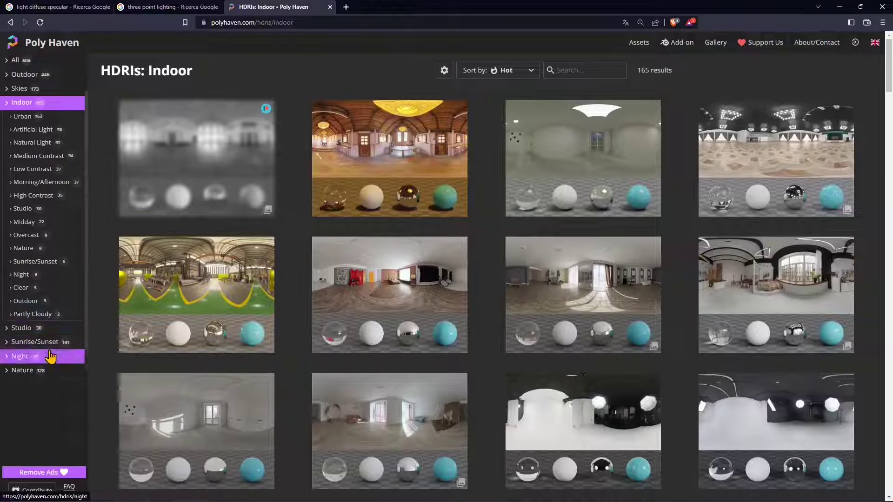
{"action": "scroll", "coordinate": [29, 328], "scroll_direction": "down", "scroll_amount": 1}
{"action": "left_click", "coordinate": [26, 300]}
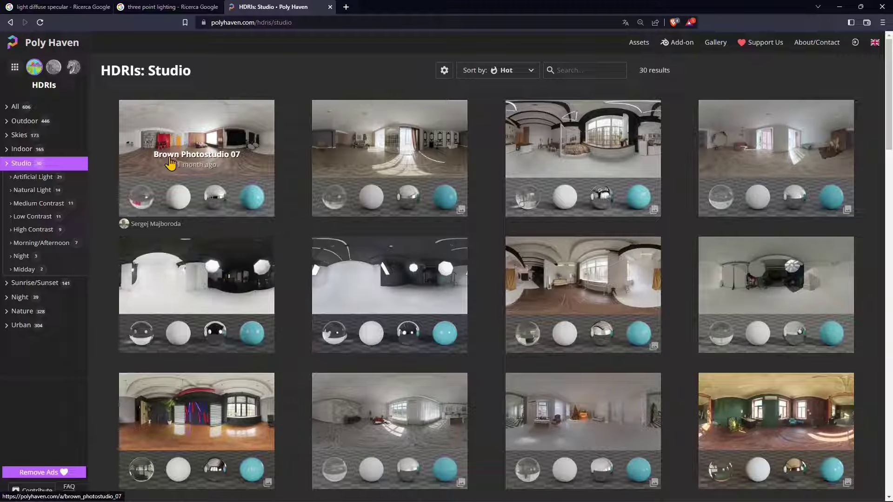
Duplicate the Studio HDRIs page and prepare the copy for a new web search
{"action": "right_click", "coordinate": [306, 10]}
{"action": "left_click", "coordinate": [339, 81]}
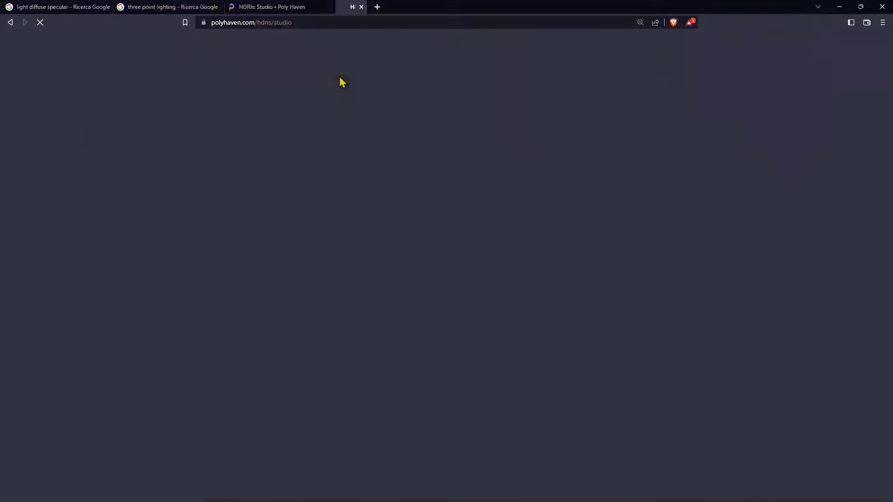
{"action": "left_click", "coordinate": [334, 22]}
{"action": "type", "text": "vray"}
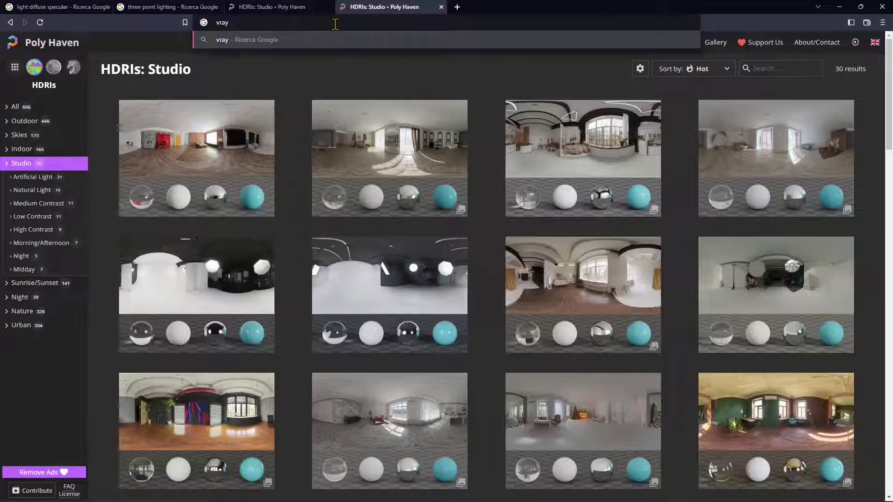
{"action": "key", "text": "BackSpace"}
{"action": "key", "text": "BackSpace"}
{"action": "key", "text": "BackSpace"}
{"action": "key", "text": "BackSpace"}
{"action": "type", "text": "yhdr"}
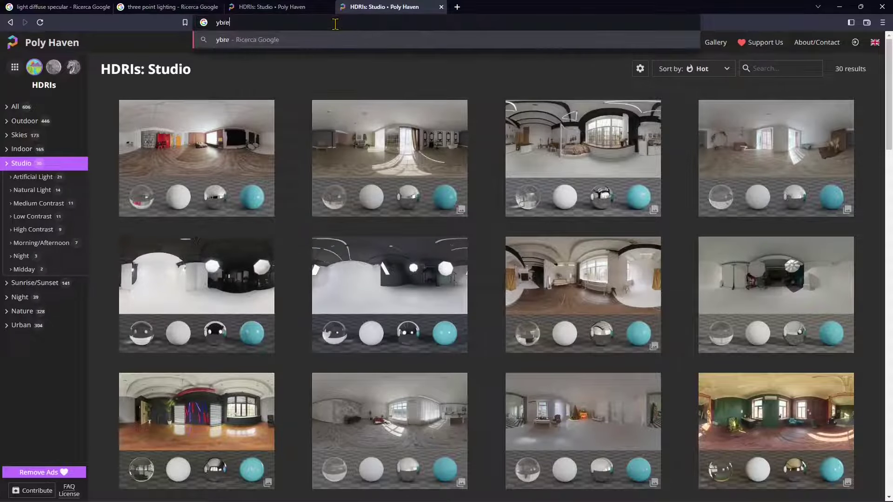
{"action": "key", "text": "BackSpace"}
{"action": "key", "text": "BackSpace"}
{"action": "key", "text": "BackSpace"}
{"action": "key", "text": "BackSpace"}
Search the web for "unreal engine" in the duplicated page
{"action": "type", "text": "unreal engine"}
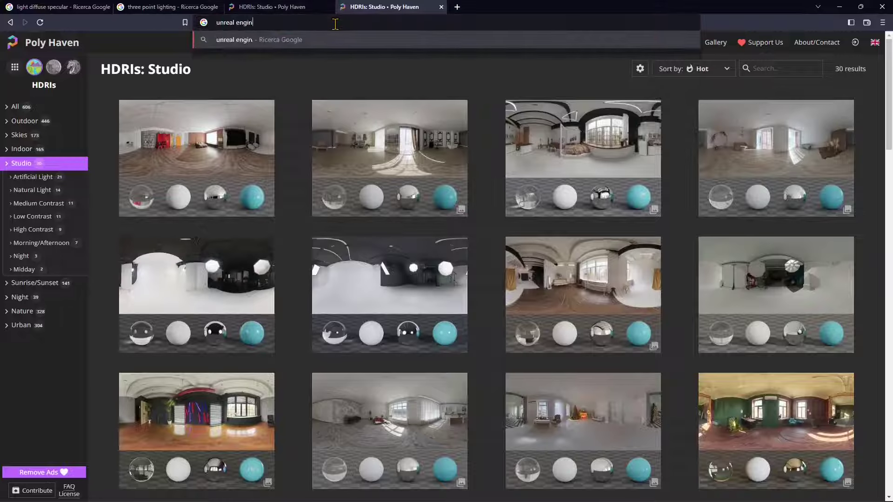